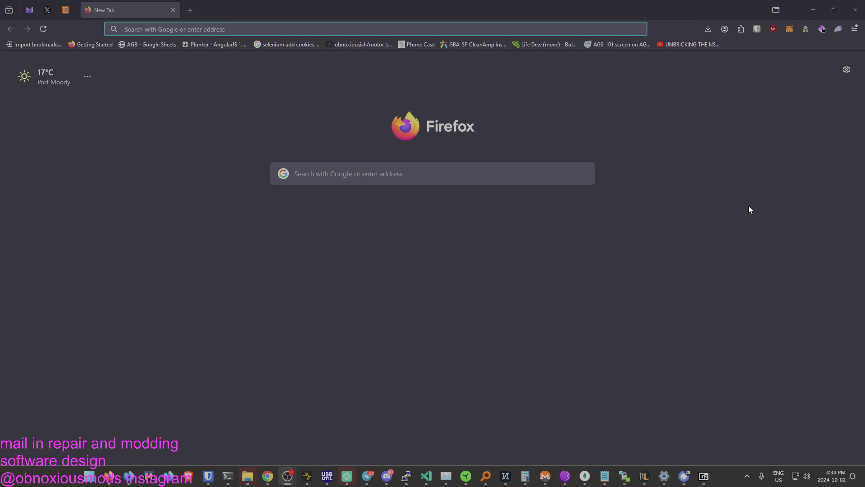
# Open the browser's add-ons and themes manager
pyautogui.click(570, 260)
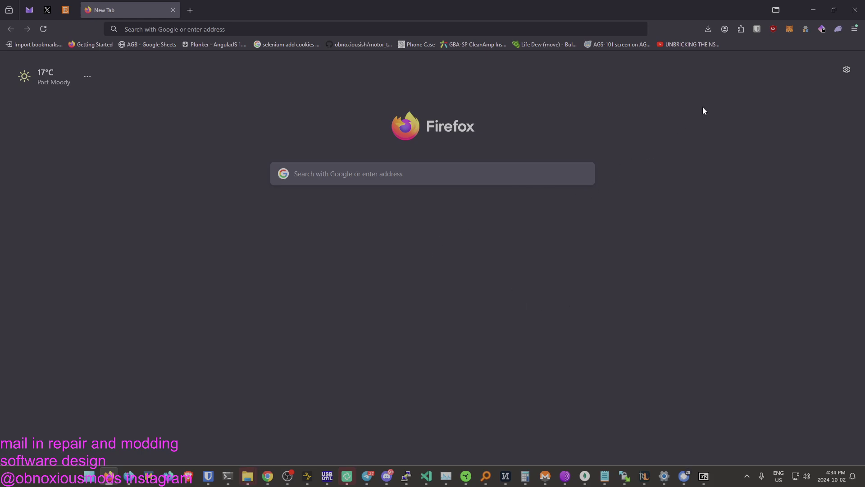
pyautogui.click(544, 31)
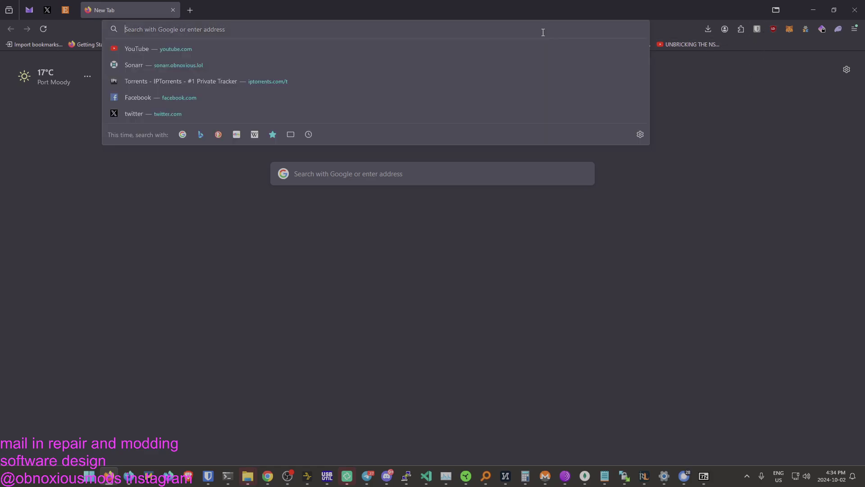
pyautogui.click(854, 29)
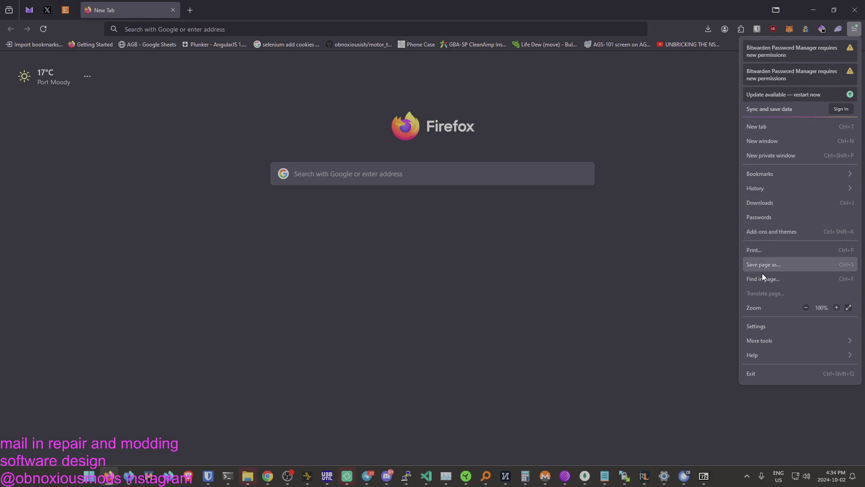
pyautogui.click(780, 231)
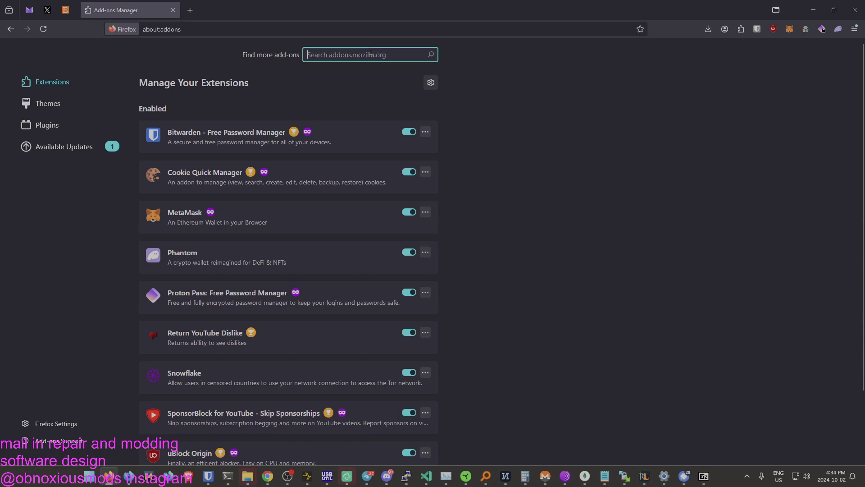
# Search the add-ons site for "ublock origin" and open the uBlock Origin extension page
pyautogui.write('ublock origin')
pyautogui.press('Return')
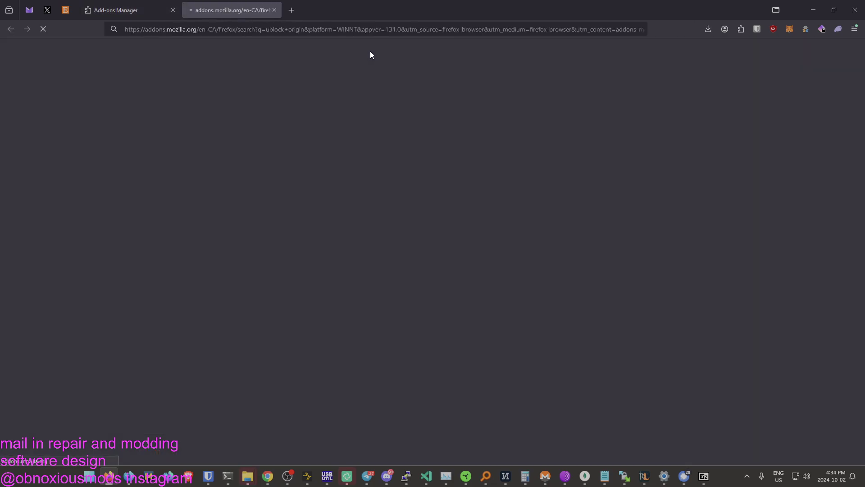
pyautogui.click(429, 198)
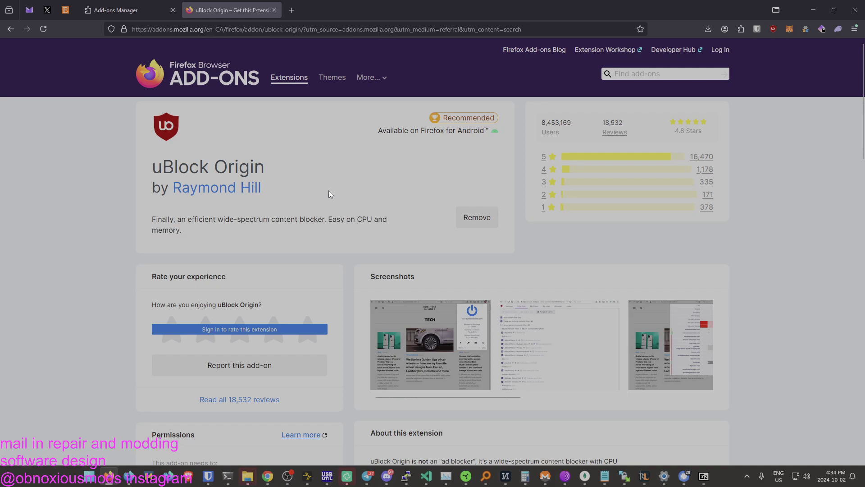
# Search the web for "zelda windwaker" in a new tab
pyautogui.hotkey('ctrl', 't')
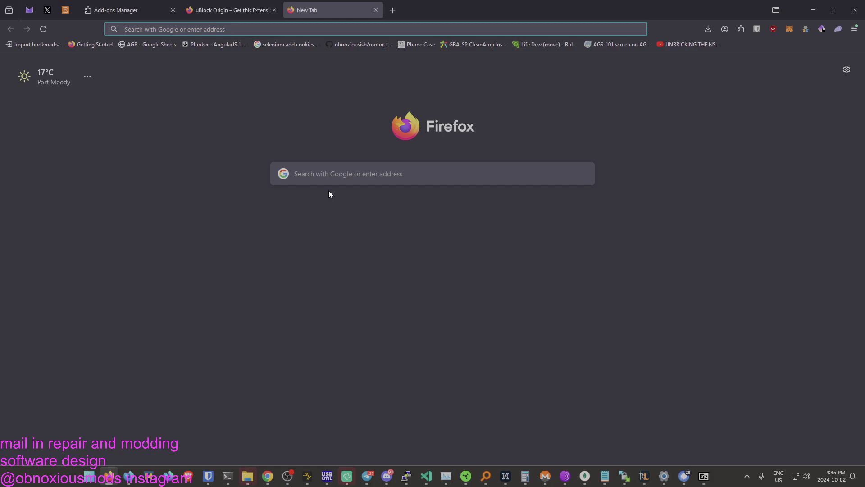
pyautogui.write('zelda wind')
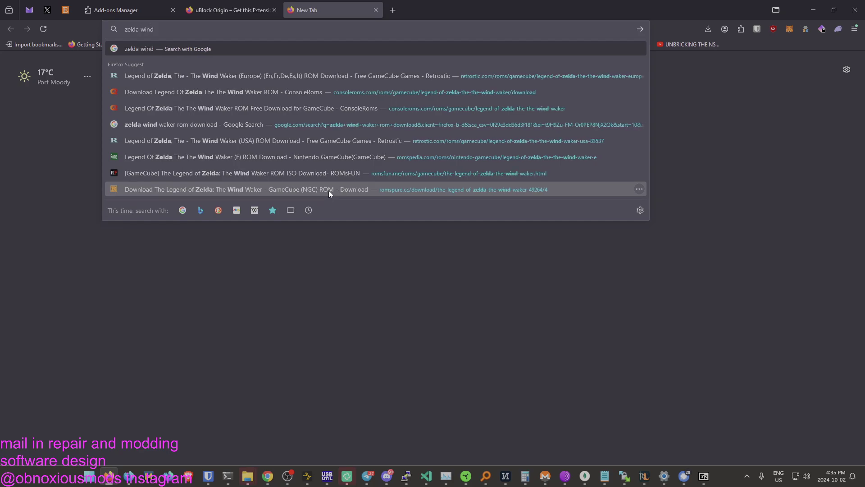
pyautogui.write('waker')
pyautogui.press('Return')
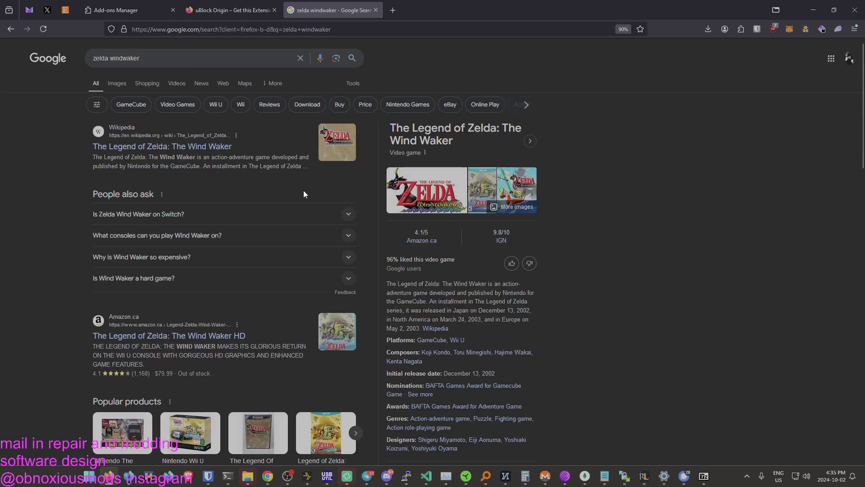
# Extend the Google search to "zelda windwaker image download"
pyautogui.click(203, 59)
pyautogui.write('r')
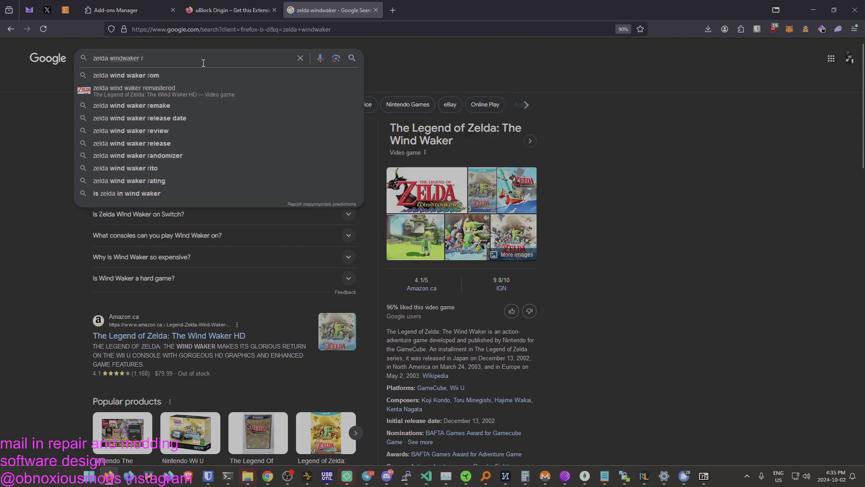
pyautogui.write('om')
pyautogui.press('BackSpace')
pyautogui.press('BackSpace')
pyautogui.press('BackSpace')
pyautogui.write('image download')
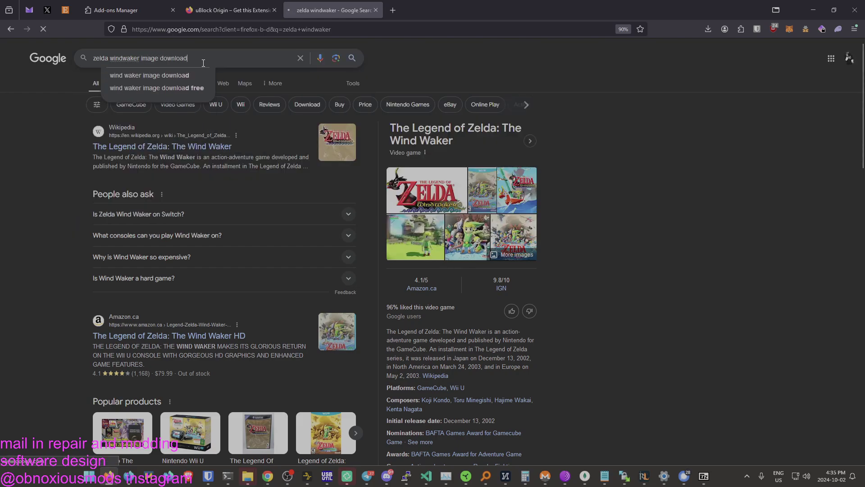
pyautogui.press('Return')
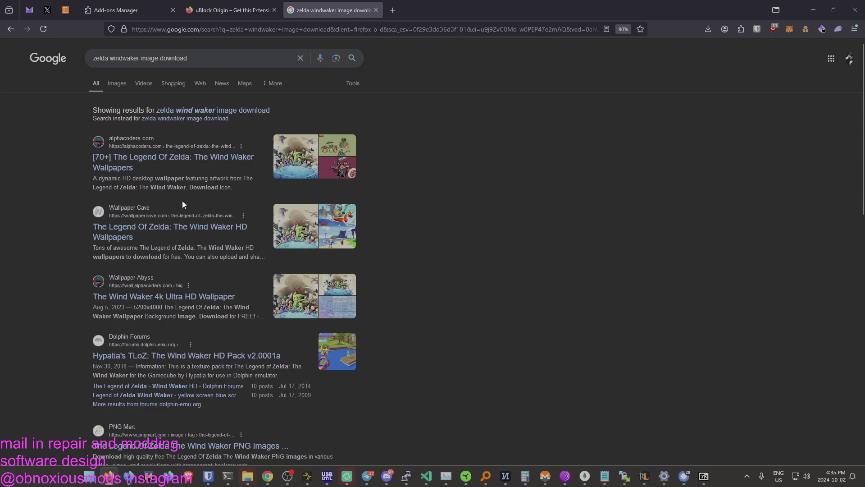
# Look through the results, and change the Google search to "zelda windwaker iso download"
pyautogui.scroll(-10, 182, 201)
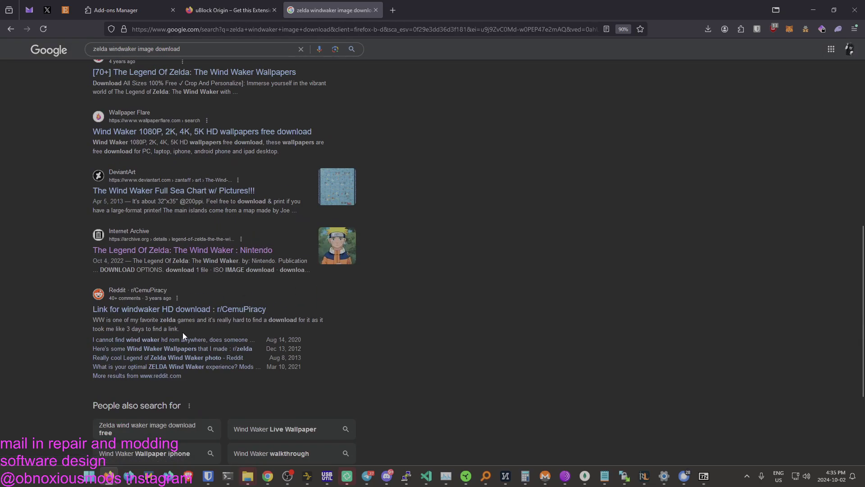
pyautogui.scroll(-3, 253, 273)
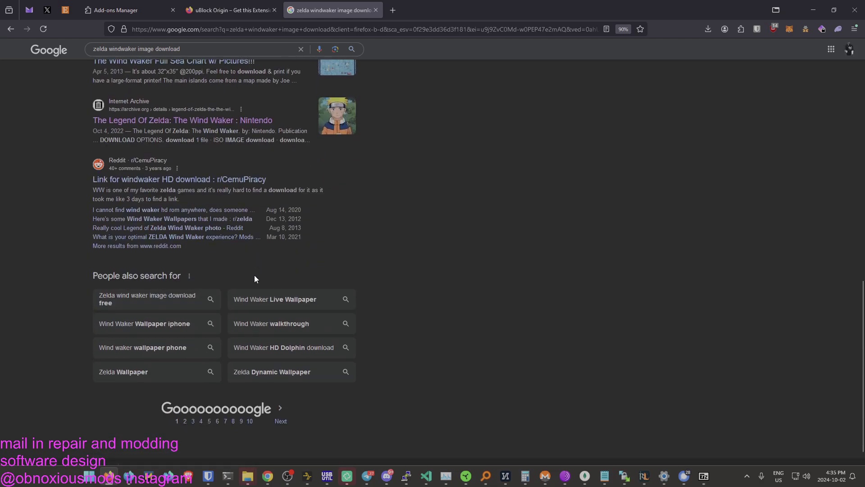
pyautogui.scroll(12, 244, 272)
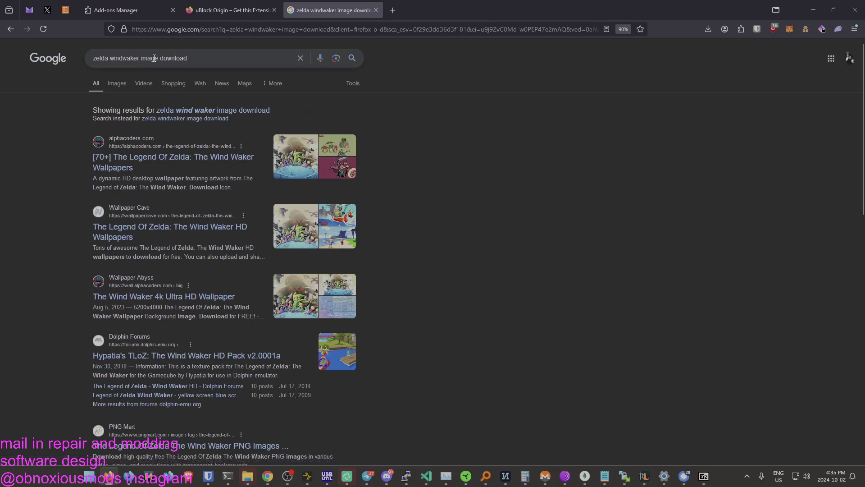
pyautogui.doubleClick(153, 58)
pyautogui.press('BackSpace')
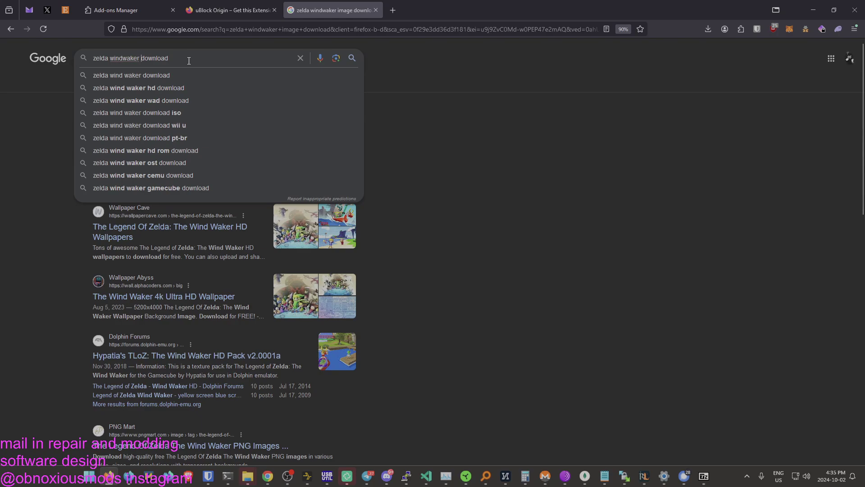
pyautogui.write('iso')
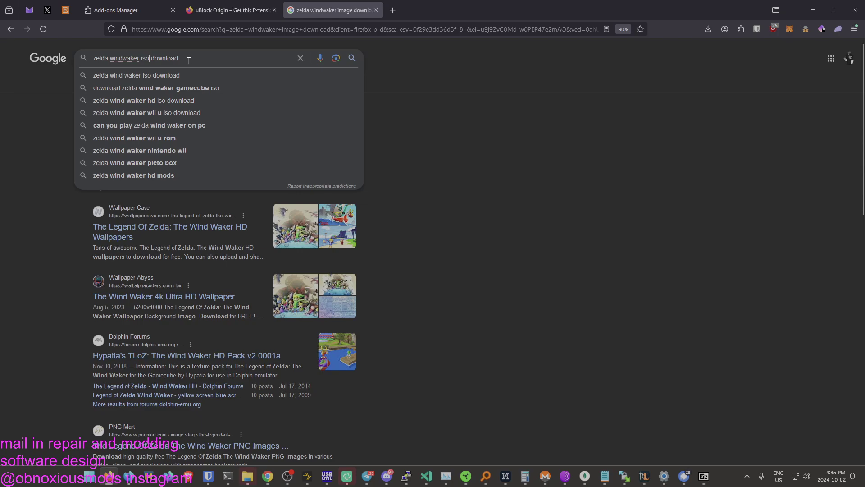
pyautogui.press('Return')
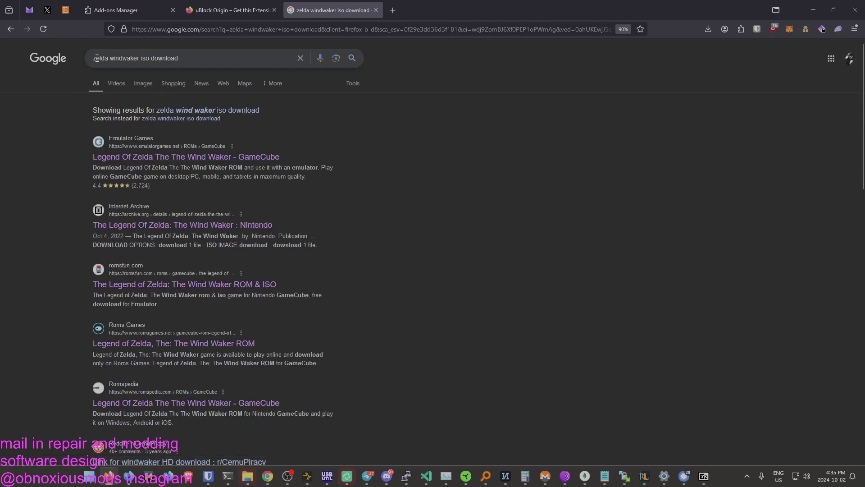
# Replace the game title in the query and search Google for "fzero gx iso download"
pyautogui.click(184, 59)
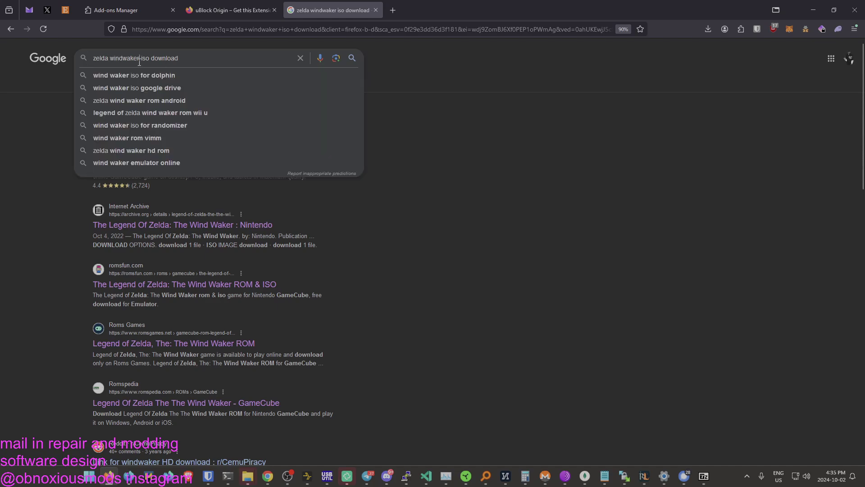
pyautogui.moveTo(140, 60); pyautogui.dragTo(79, 66)
pyautogui.write('rzero gx')
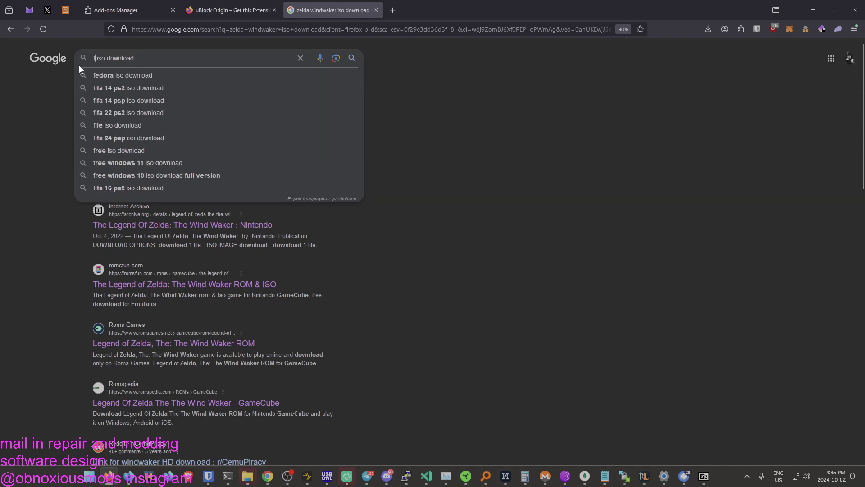
pyautogui.press('Return')
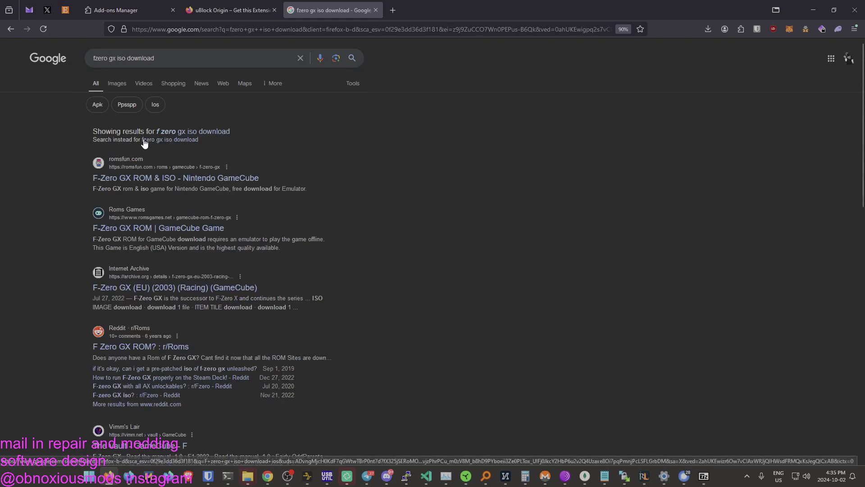
# Examine the F-Zero GX search results for sites that offer the game as a download
pyautogui.scroll(-3, 146, 367)
pyautogui.scroll(-6, 147, 367)
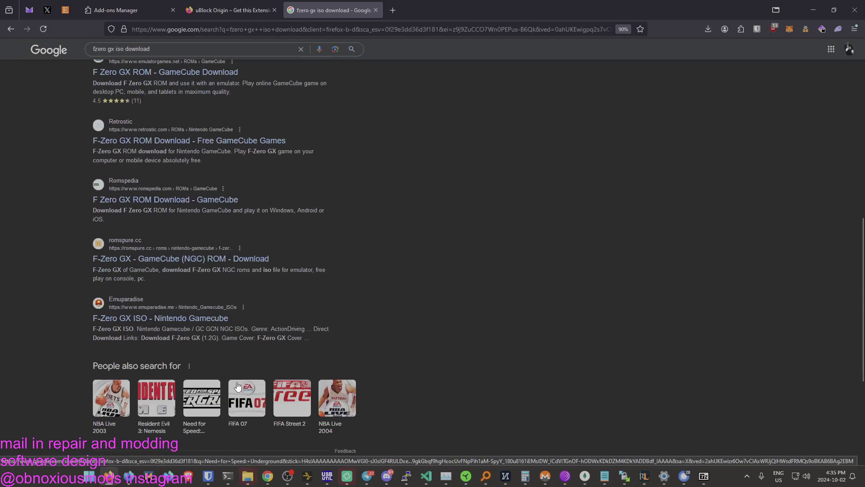
pyautogui.scroll(10, 146, 367)
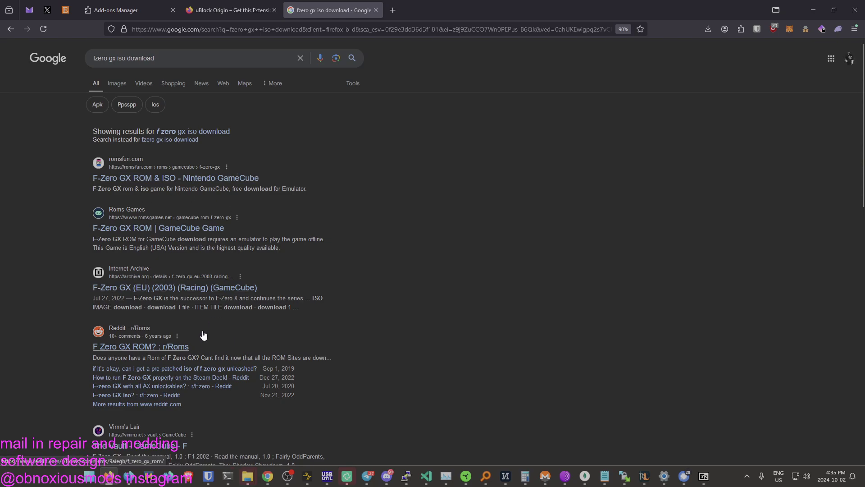
pyautogui.scroll(-2, 242, 187)
pyautogui.scroll(2, 193, 188)
pyautogui.scroll(-2, 148, 188)
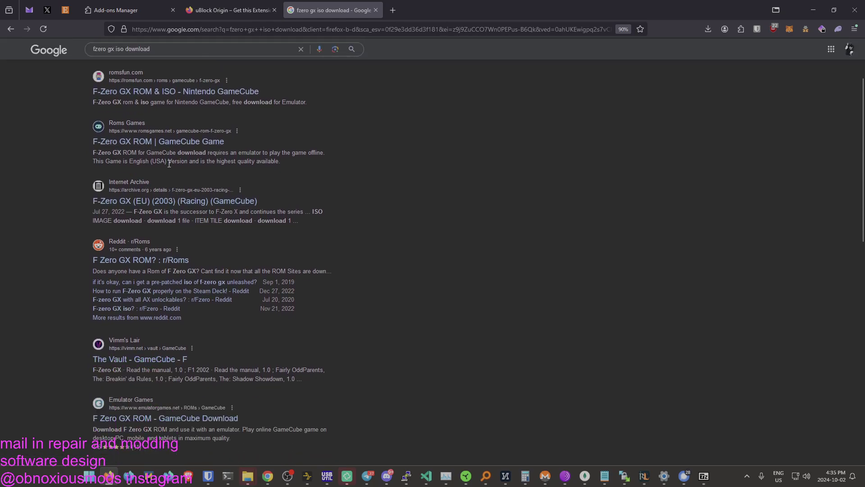
pyautogui.scroll(-7, 196, 188)
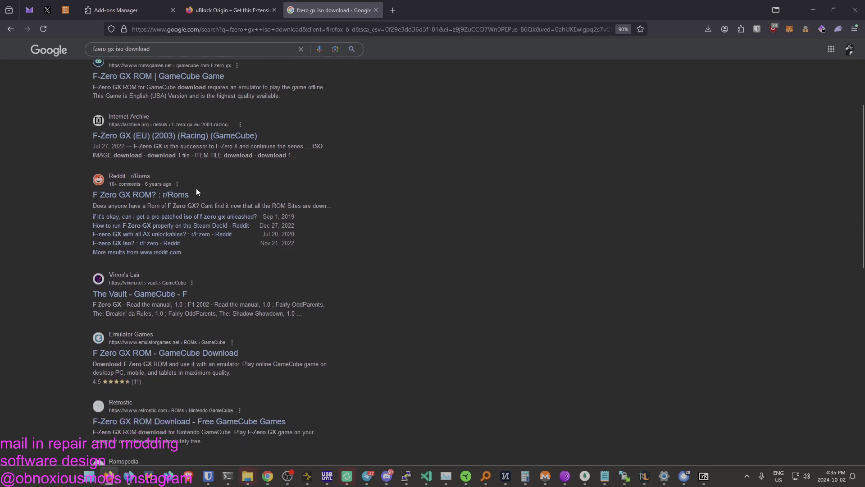
pyautogui.scroll(-4, 216, 257)
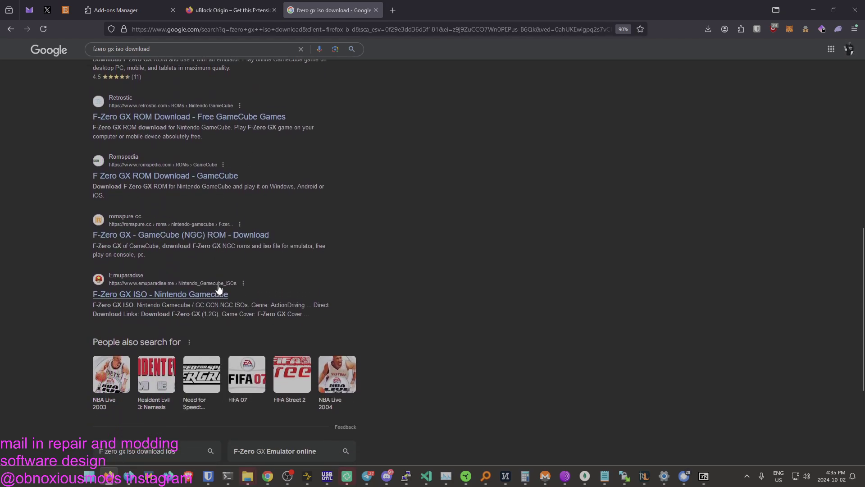
pyautogui.scroll(10, 291, 288)
pyautogui.scroll(1, 291, 288)
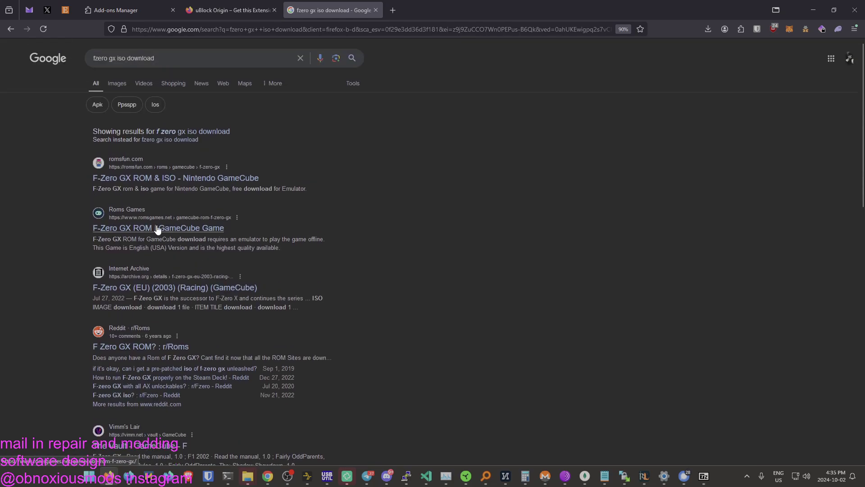
# Open the romsfun.com F-Zero GX result in a new tab and request the F-Zero GX (USA) download
pyautogui.rightClick(171, 178)
pyautogui.click(188, 186)
pyautogui.click(422, 10)
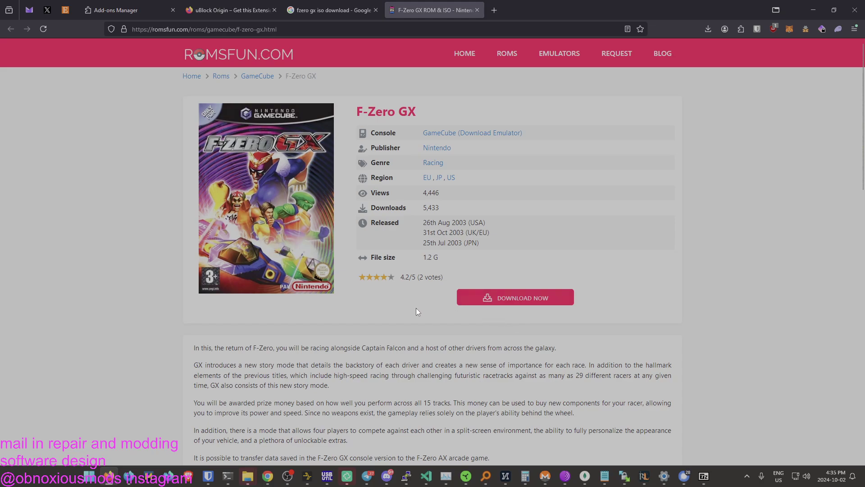
pyautogui.click(478, 304)
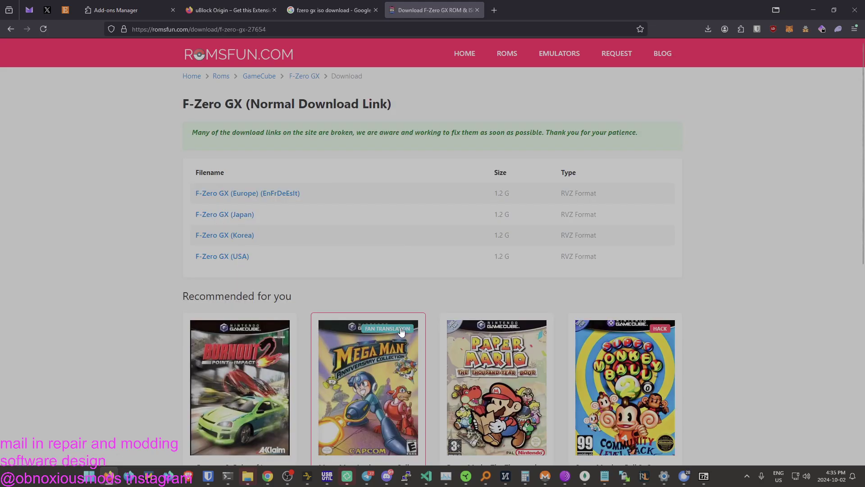
pyautogui.click(239, 257)
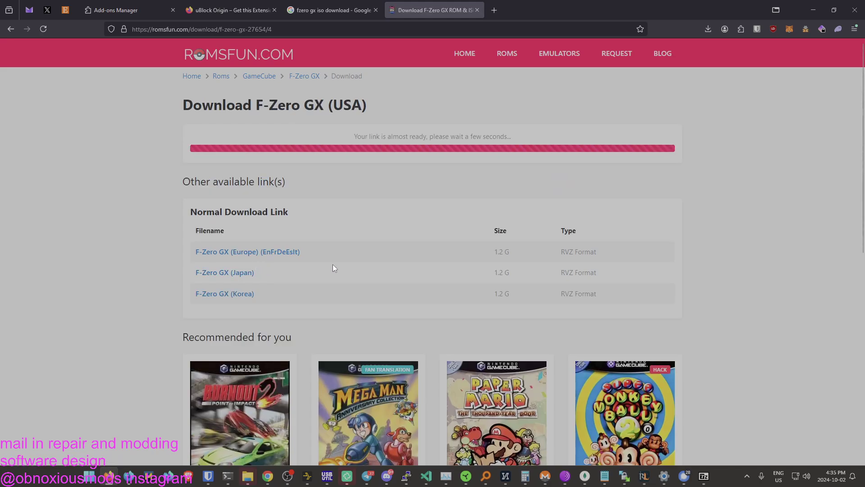
# Open the Roms Games F-Zero GX result in its own tab and start the game's download there
pyautogui.click(329, 9)
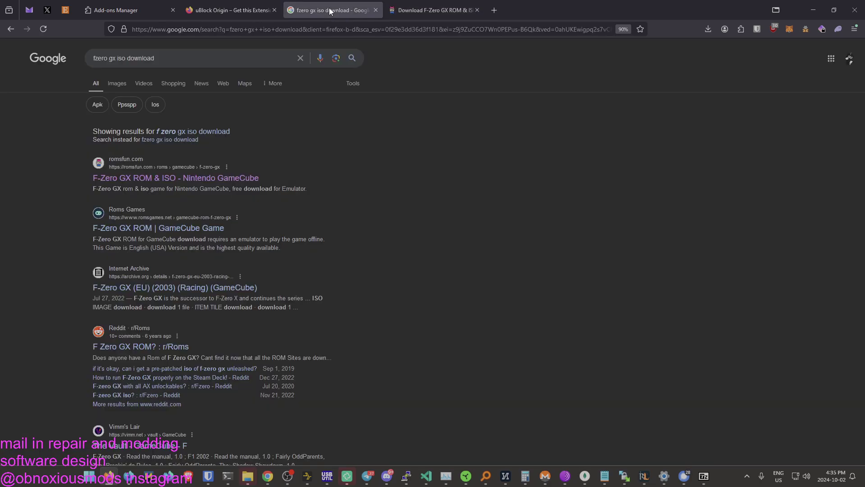
pyautogui.middleClick(187, 227)
pyautogui.click(435, 10)
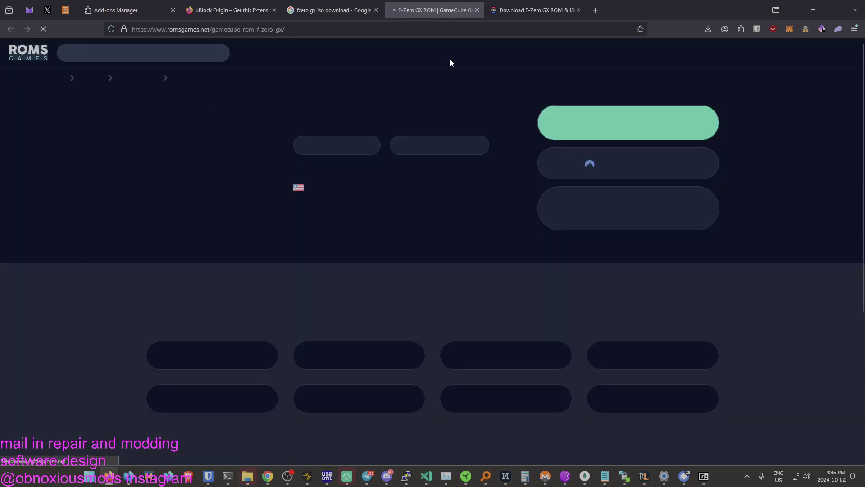
pyautogui.click(586, 131)
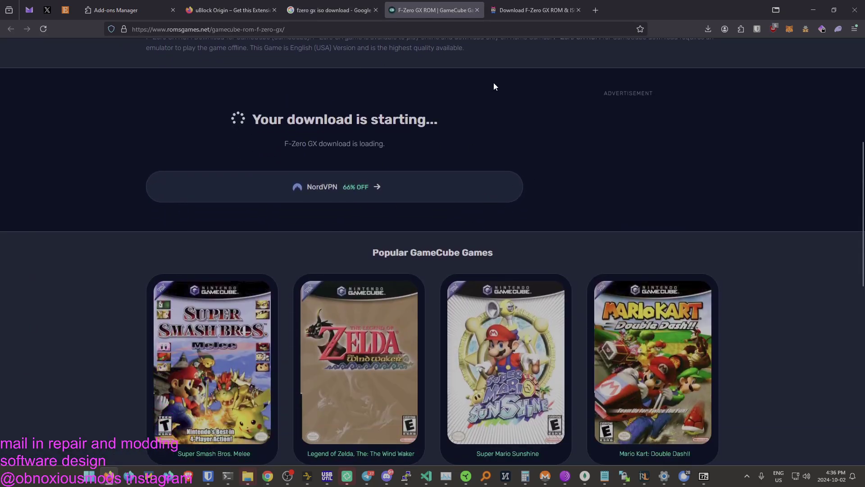
# Open the Internet Archive result for F-Zero GX (EU) (2003) in a new tab and view its page
pyautogui.click(339, 8)
pyautogui.rightClick(177, 289)
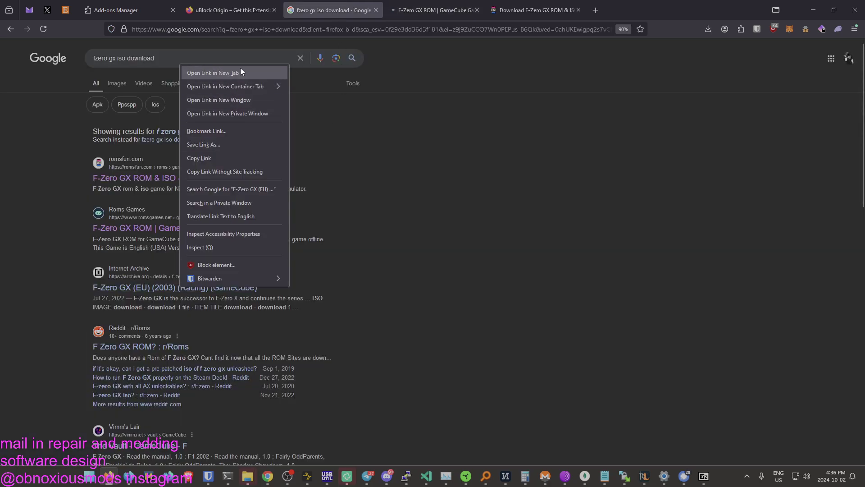
pyautogui.click(216, 71)
pyautogui.click(435, 10)
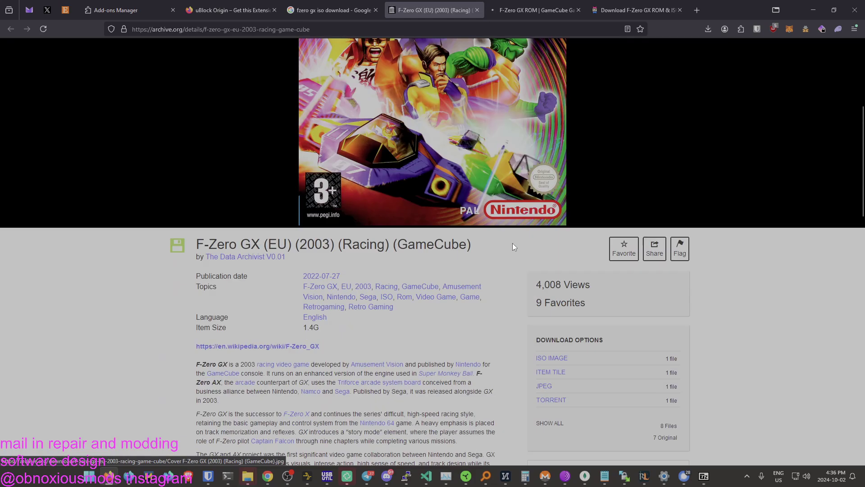
# Download the ISO image of F-Zero GX (EU) from the Internet Archive page to the Downloads folder and check its progress
pyautogui.scroll(-4, 545, 266)
pyautogui.scroll(-3, 453, 257)
pyautogui.scroll(3, 547, 262)
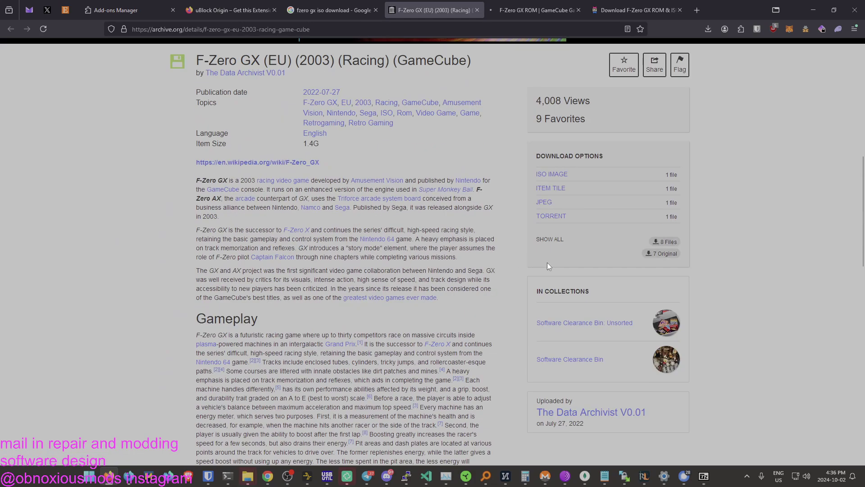
pyautogui.click(576, 176)
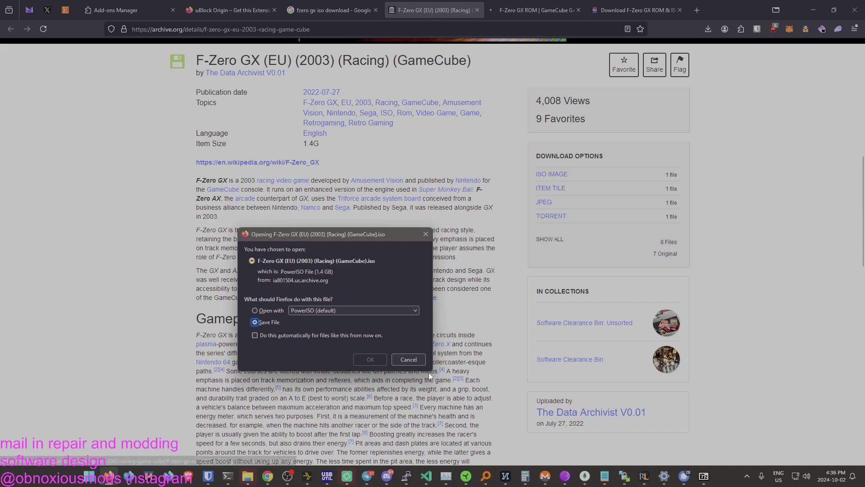
pyautogui.click(361, 359)
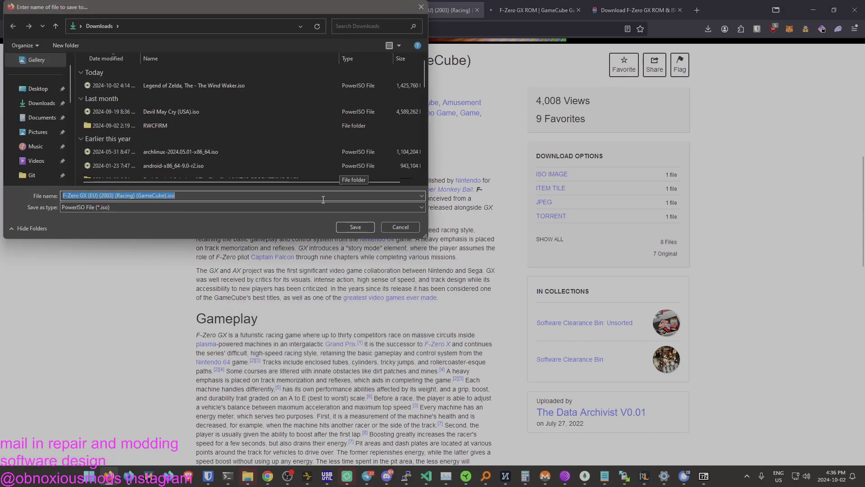
pyautogui.press('Return')
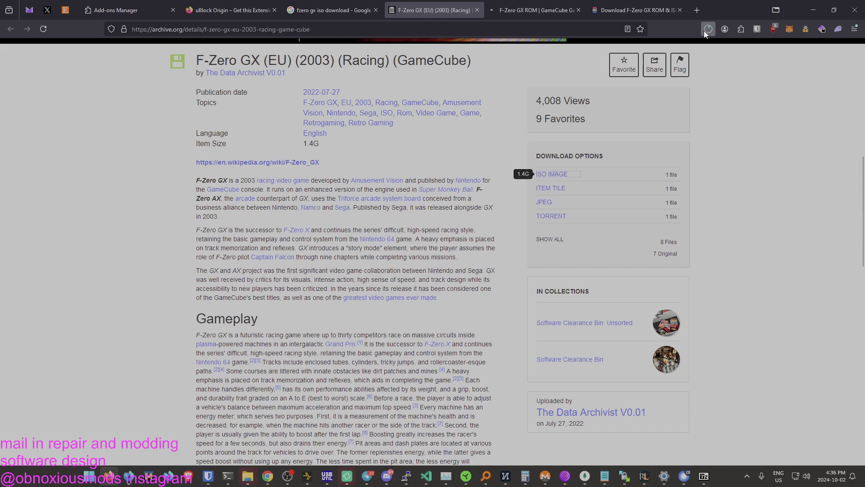
pyautogui.click(706, 30)
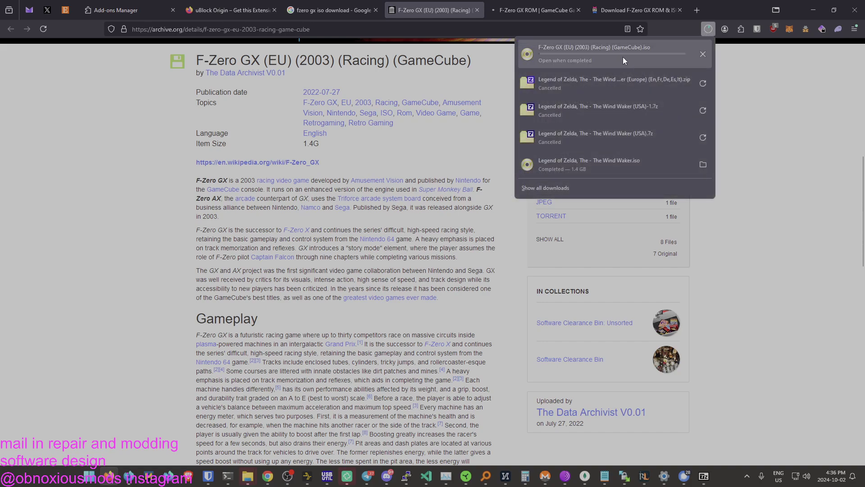
# Try the F-Zero GX (USA) download on the romsfun.com page, and go back to the site's F-Zero GX page
pyautogui.hotkey('ctrl', 'Tab')
pyautogui.hotkey('ctrl', 'Tab')
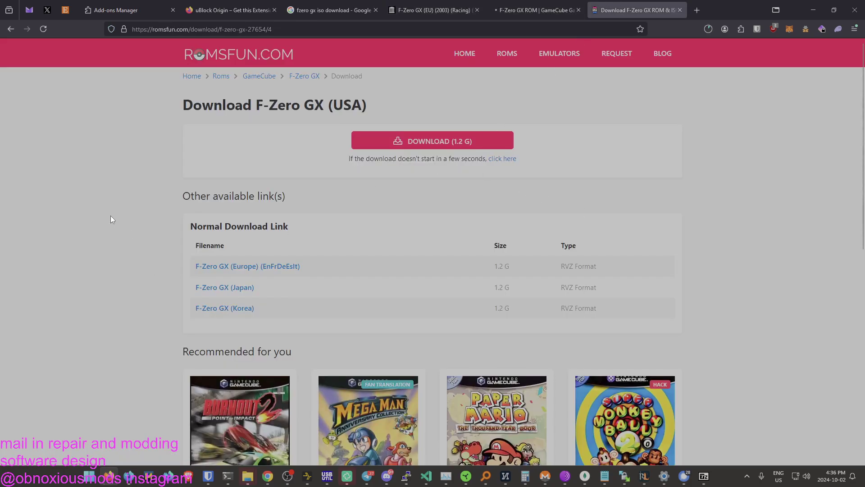
pyautogui.click(430, 141)
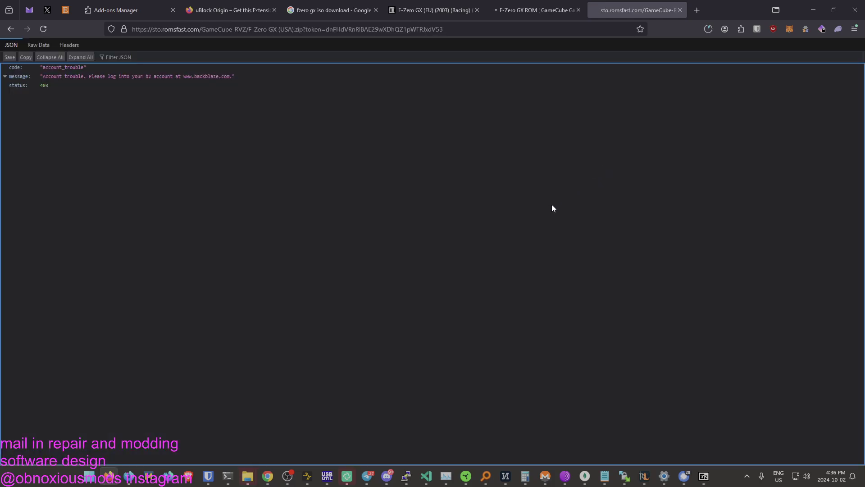
pyautogui.hotkey('alt', 'Left')
pyautogui.hotkey('alt', 'Left')
pyautogui.hotkey('alt', 'Left')
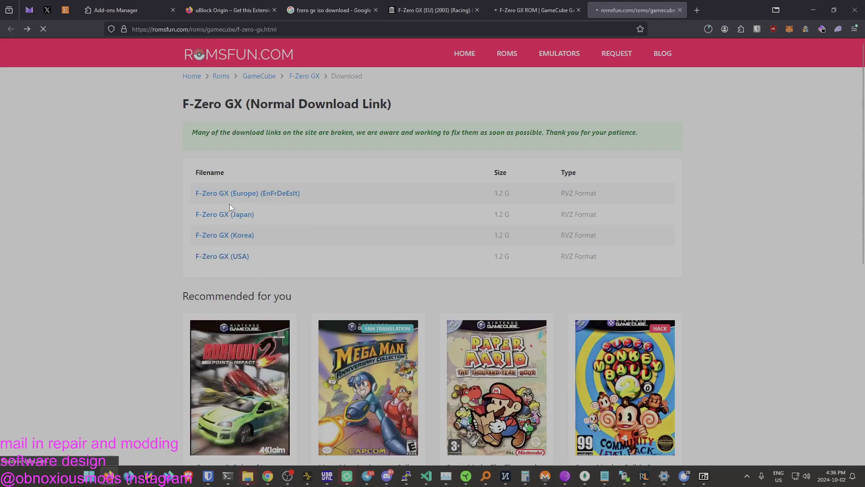
# Open the Vimm's Lair result from the Google search, go to F-Zero GX, and start downloading F-Zero GX (USA).7z
pyautogui.click(331, 10)
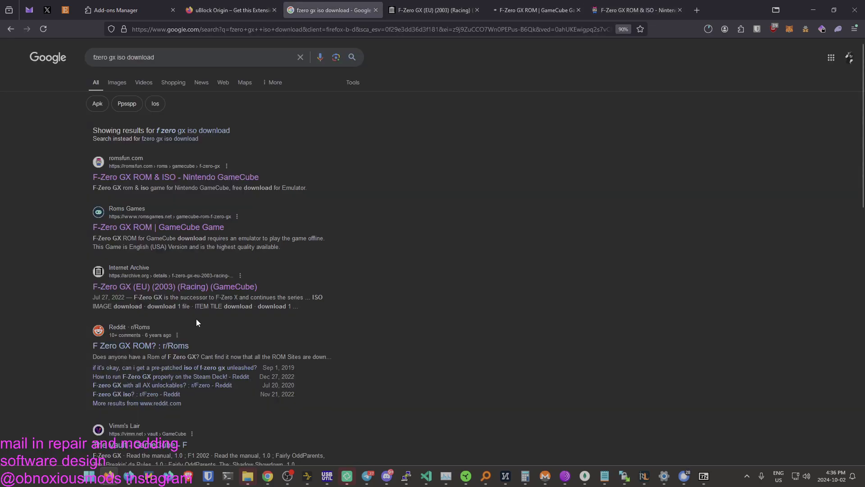
pyautogui.scroll(-3, 195, 315)
pyautogui.click(176, 317)
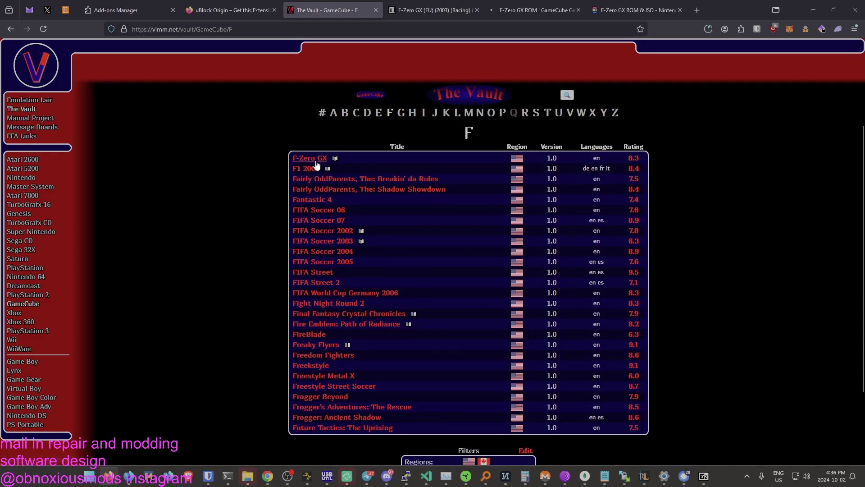
pyautogui.click(310, 158)
pyautogui.scroll(-1, 387, 240)
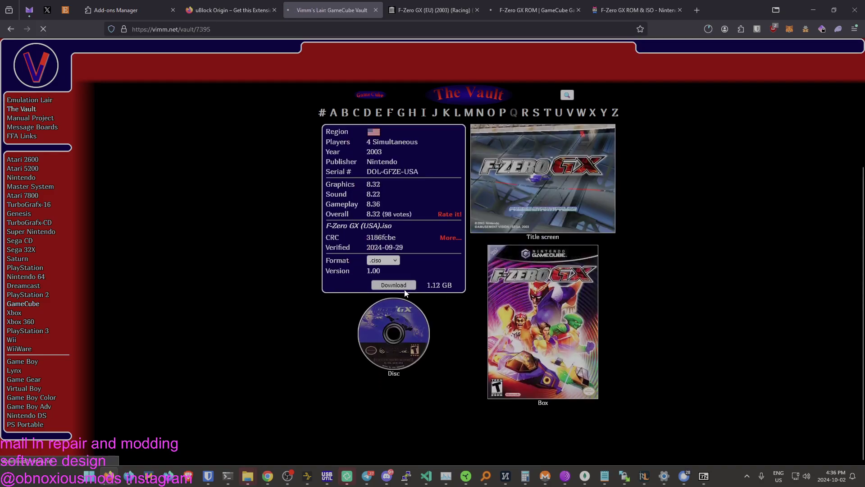
pyautogui.click(388, 261)
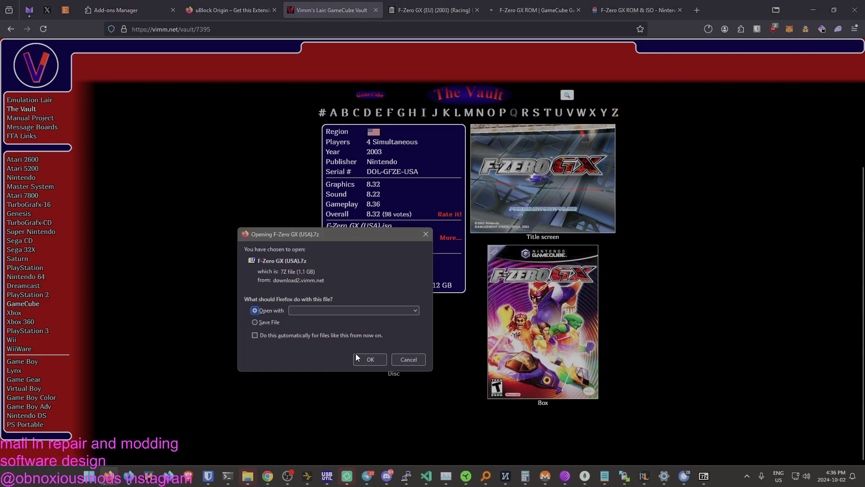
pyautogui.press('Return')
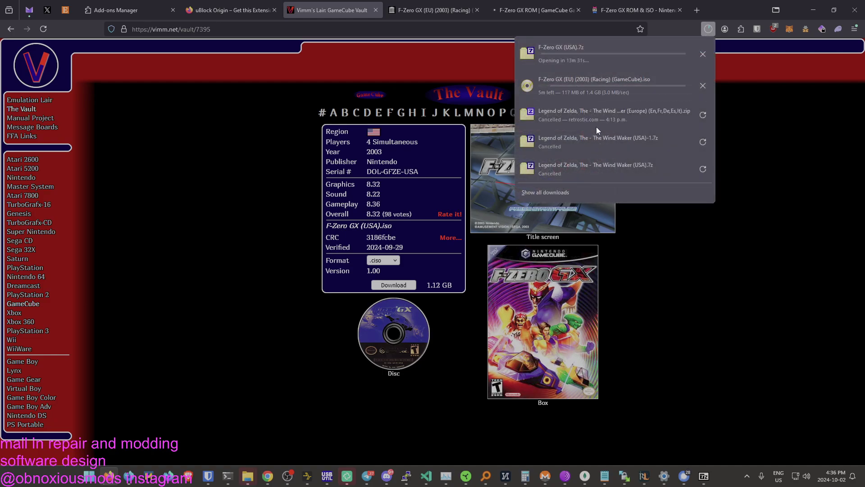
# Cancel the running F-Zero GX (EU) ISO and F-Zero GX (USA).7z downloads
pyautogui.click(702, 86)
pyautogui.click(702, 54)
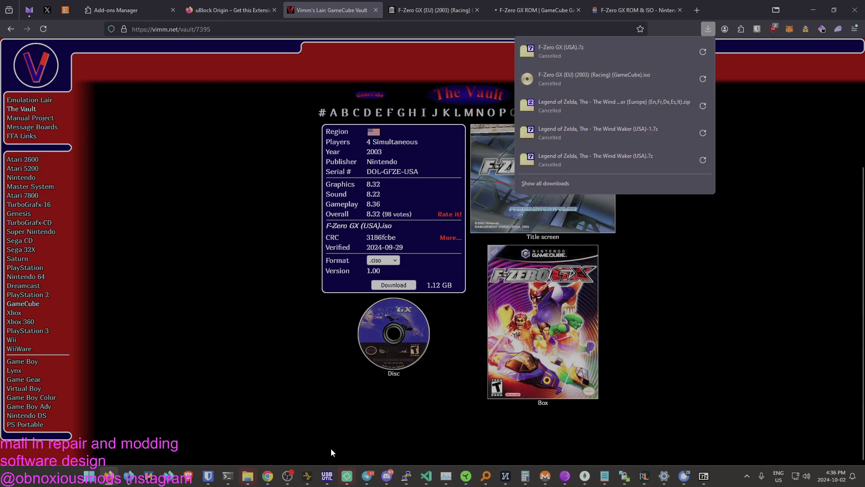
pyautogui.click(237, 401)
# Search Google for "7 zip" in a new tab and open the official 7-zip.org site
pyautogui.hotkey('ctrl', 't')
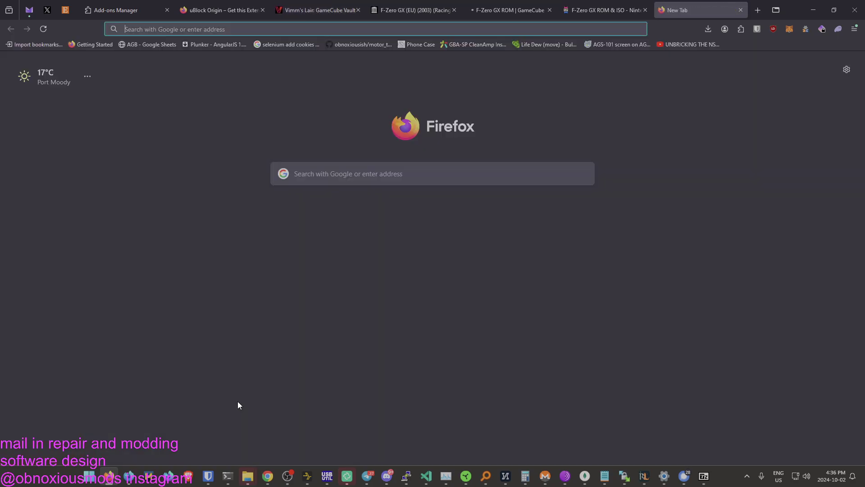
pyautogui.write('7')
pyautogui.press('Return')
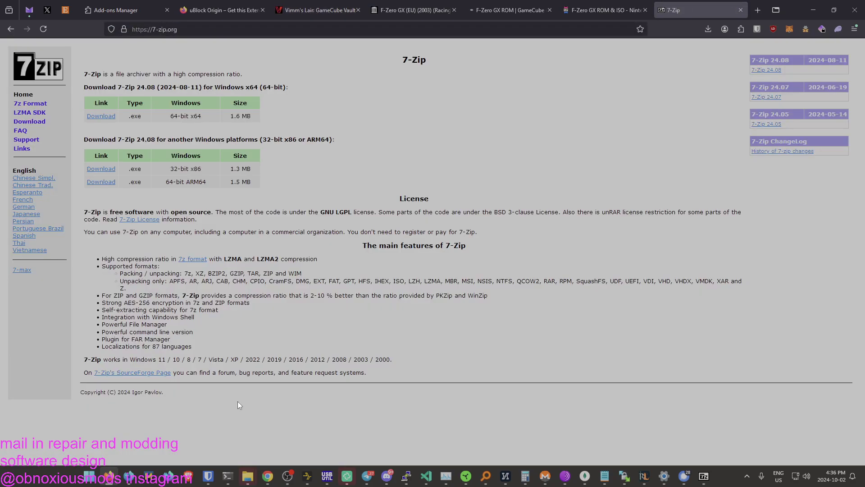
pyautogui.hotkey('ctrl', 't')
pyautogui.write('7 zip')
pyautogui.press('Return')
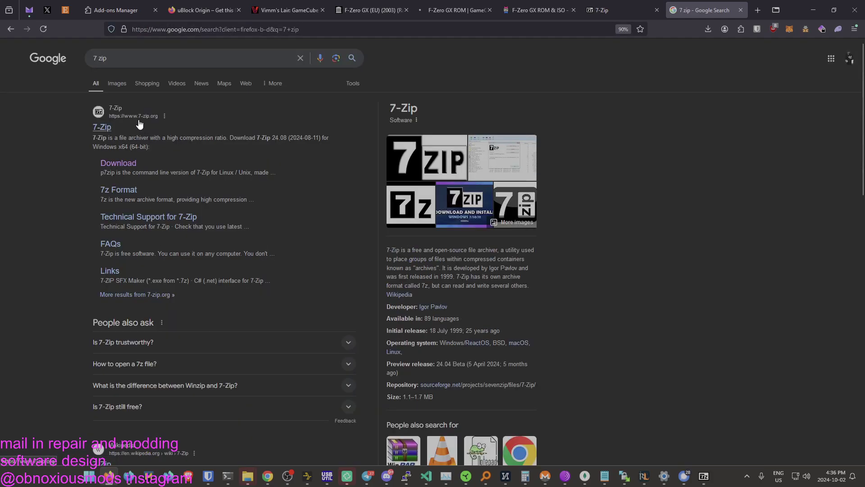
pyautogui.click(102, 128)
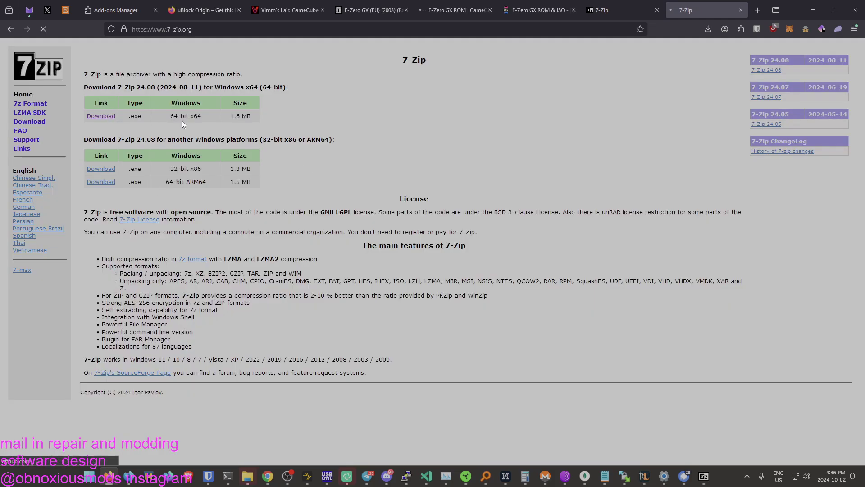
# Download the 64-bit x64 Windows installer 7z2408-x64.exe to the Downloads folder, replacing the existing copy
pyautogui.click(368, 308)
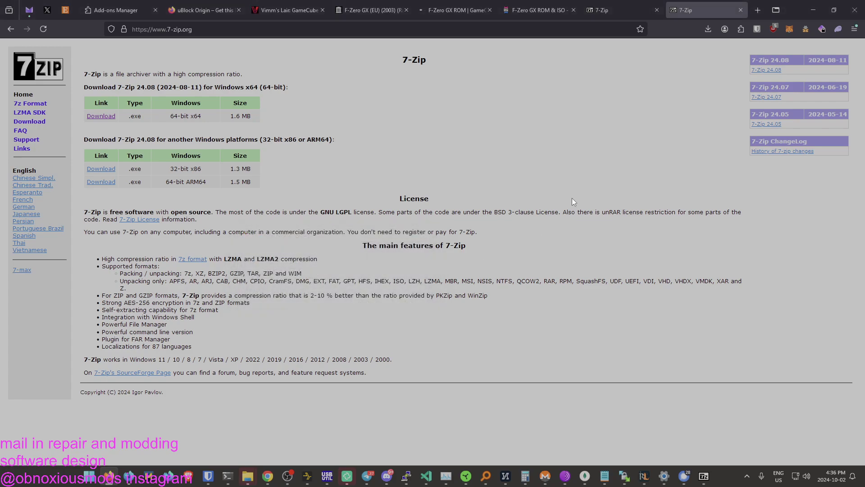
pyautogui.click(356, 228)
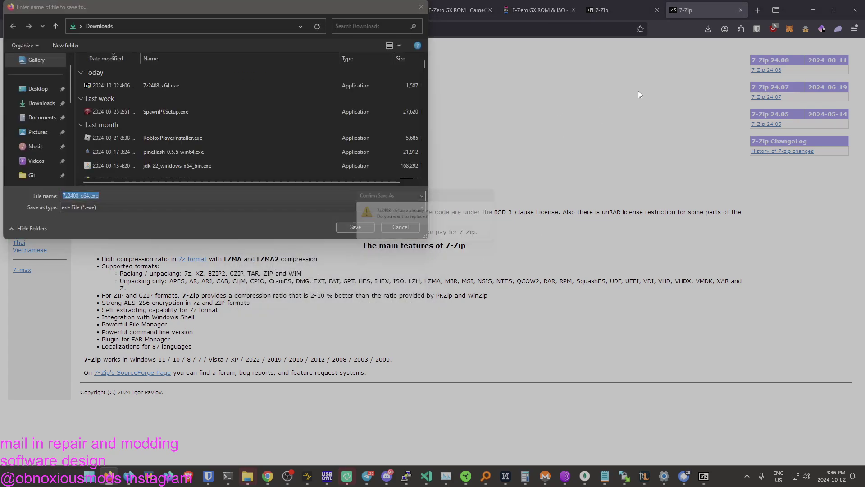
pyautogui.click(447, 237)
# Run the downloaded 7z2408-x64.exe and install 7-Zip, closing the open 7-Zip File Manager and retrying the locked file
pyautogui.click(709, 29)
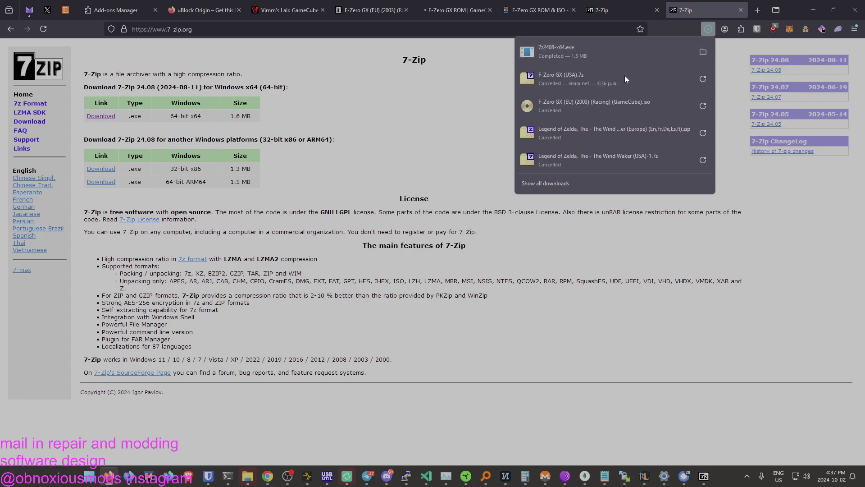
pyautogui.click(638, 60)
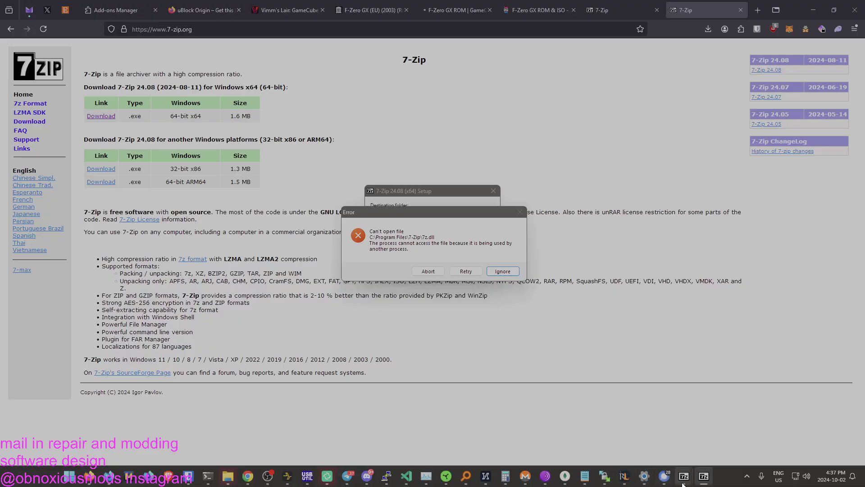
pyautogui.rightClick(685, 476)
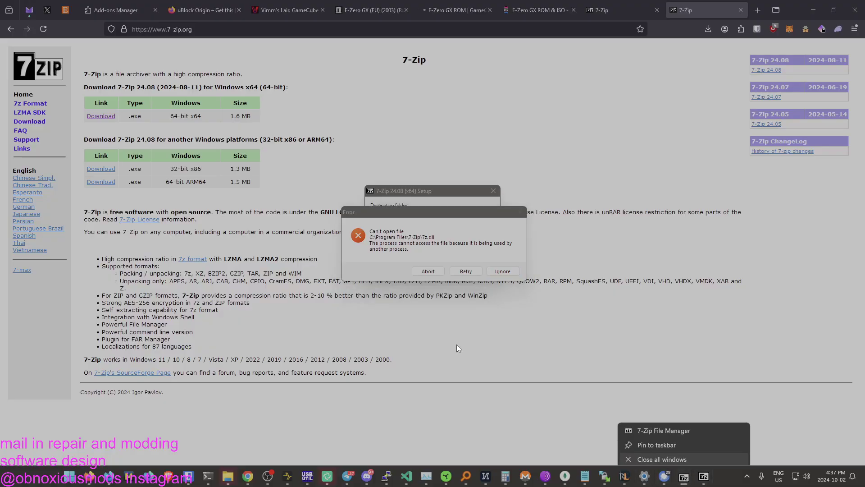
pyautogui.click(464, 272)
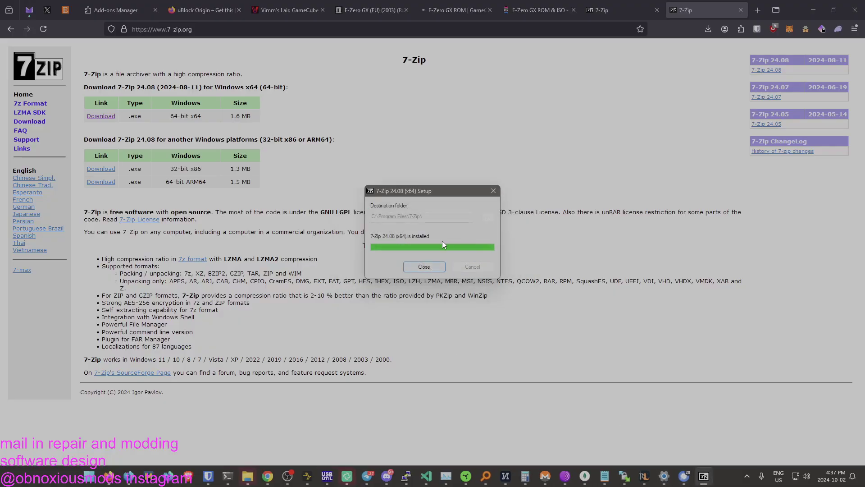
pyautogui.click(424, 267)
# Search Windows for "7z" and launch the 7-Zip File Manager
pyautogui.press('super')
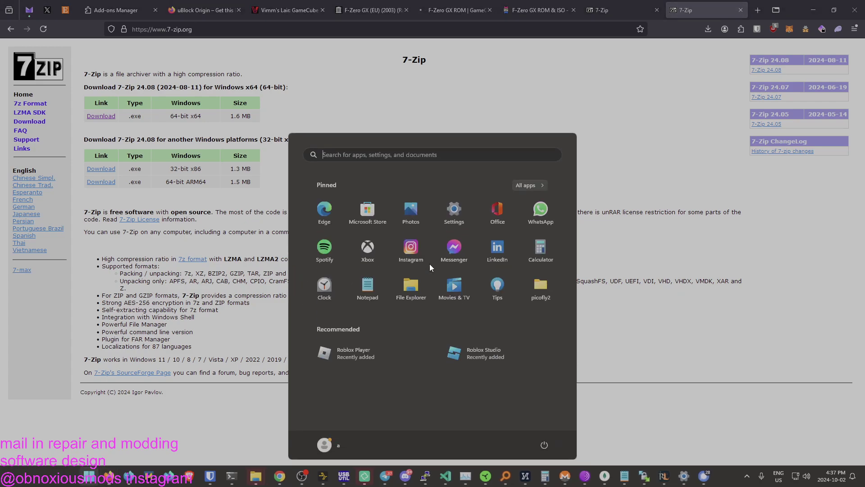
pyautogui.write('78')
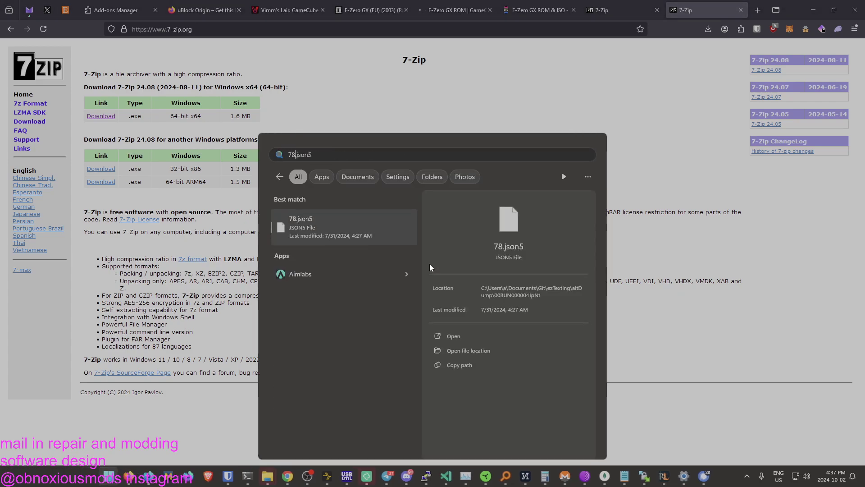
pyautogui.press('Escape')
pyautogui.press('super')
pyautogui.write('78')
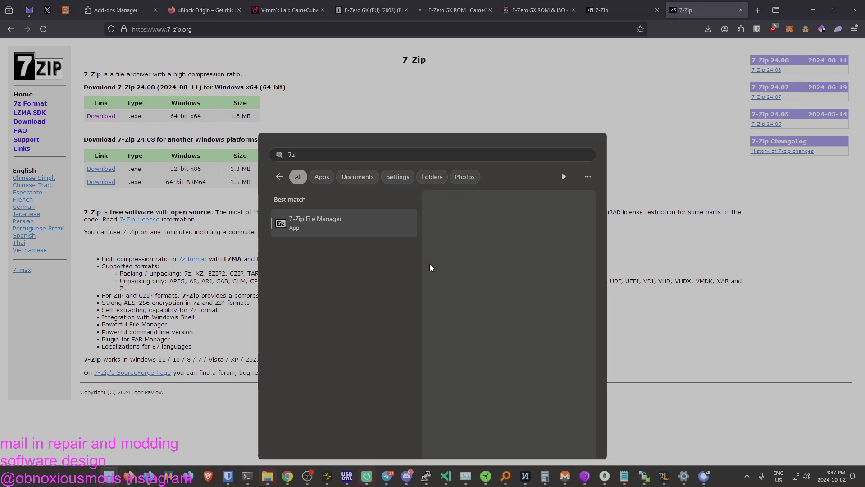
pyautogui.press('Return')
# Associate the listed archive types with 7-Zip for the current user in its options, and close the 7-Zip File Manager
pyautogui.click(178, 111)
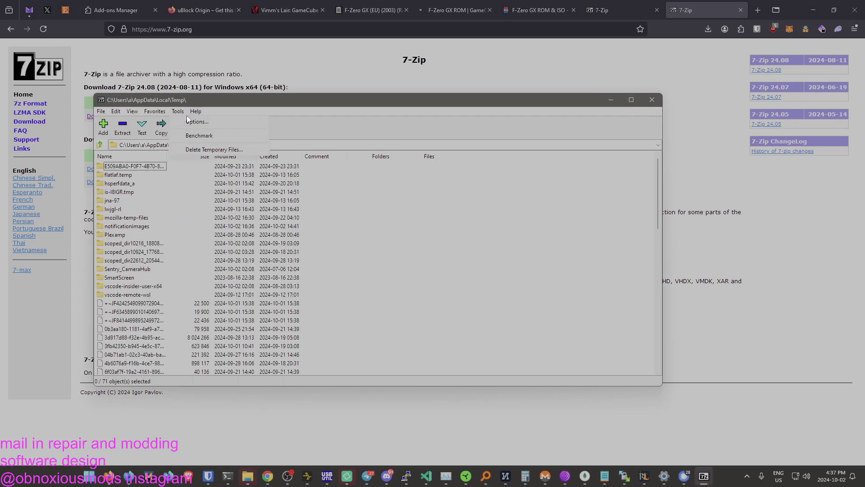
pyautogui.click(190, 128)
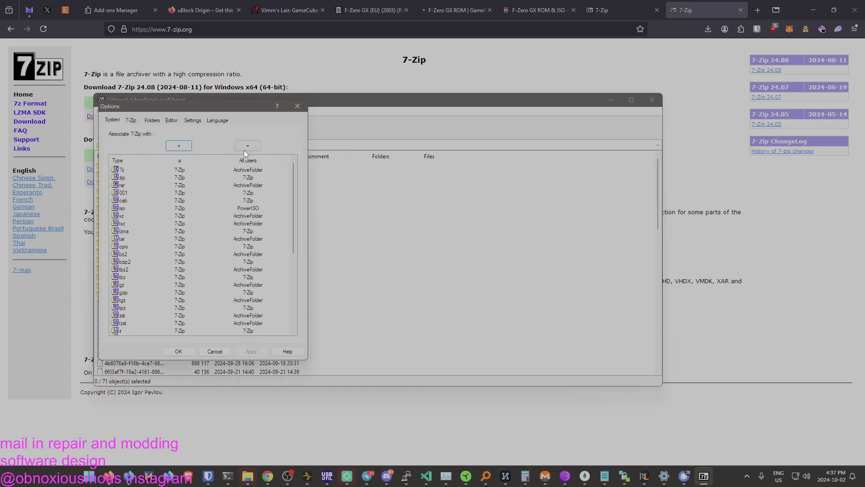
pyautogui.click(176, 147)
pyautogui.click(173, 148)
pyautogui.click(179, 351)
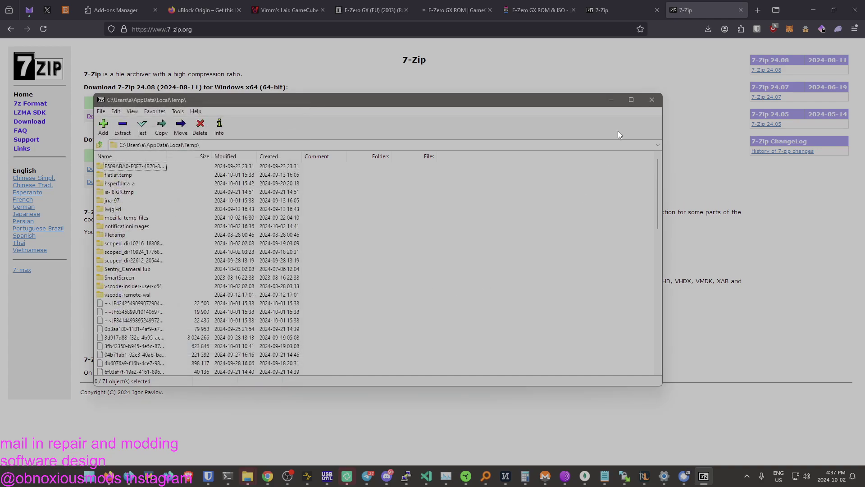
pyautogui.click(650, 100)
# Switch to the Downloads folder in File Explorer and open the archive Legend of Zelda, The - The Wind Waker.7z in 7-Zip
pyautogui.click(708, 29)
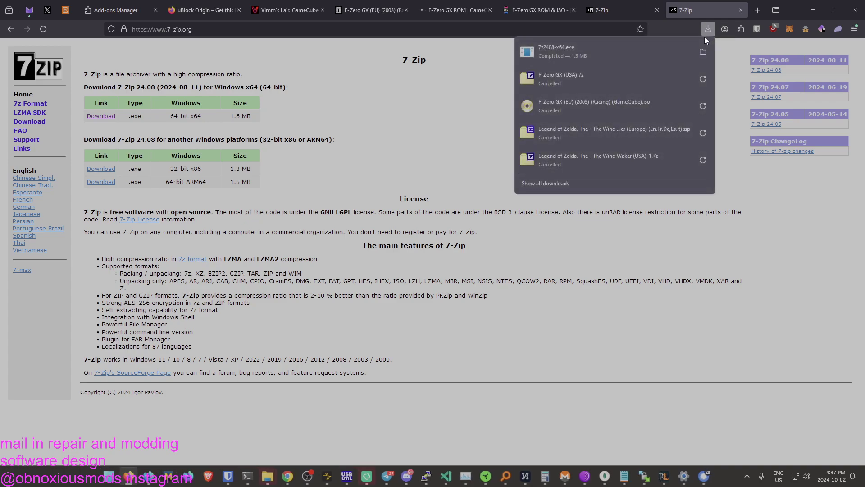
pyautogui.click(595, 330)
pyautogui.click(708, 29)
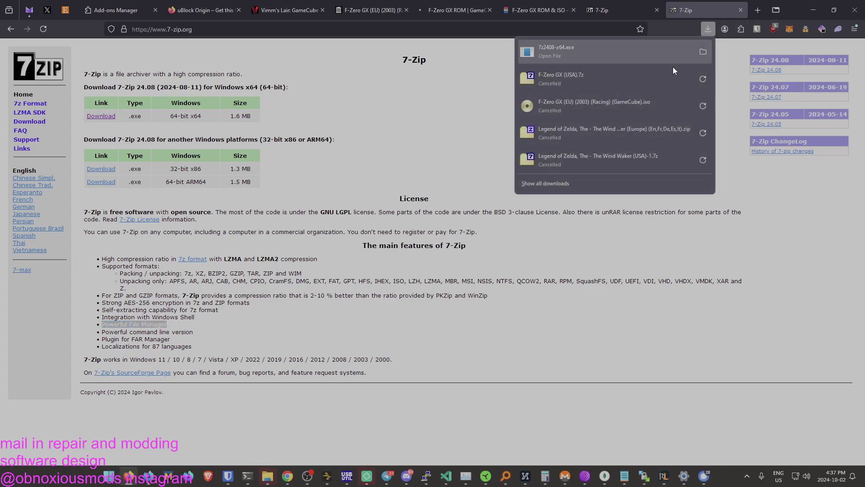
pyautogui.rightClick(583, 79)
pyautogui.click(268, 476)
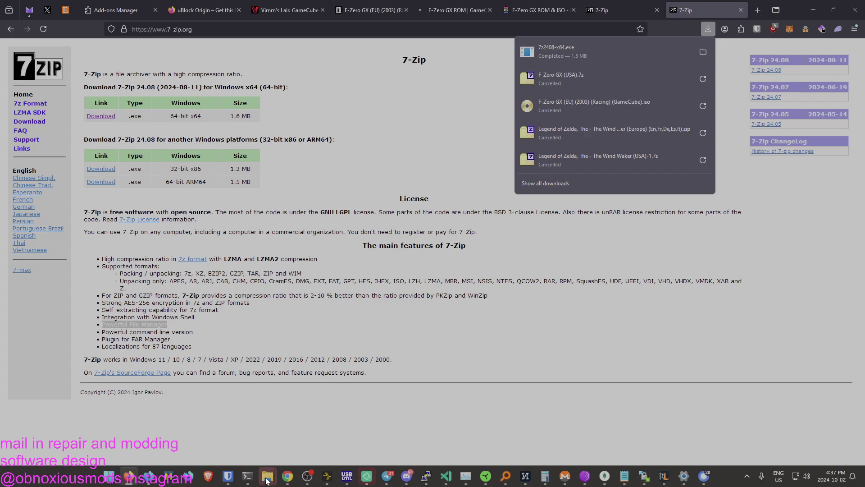
pyautogui.click(343, 393)
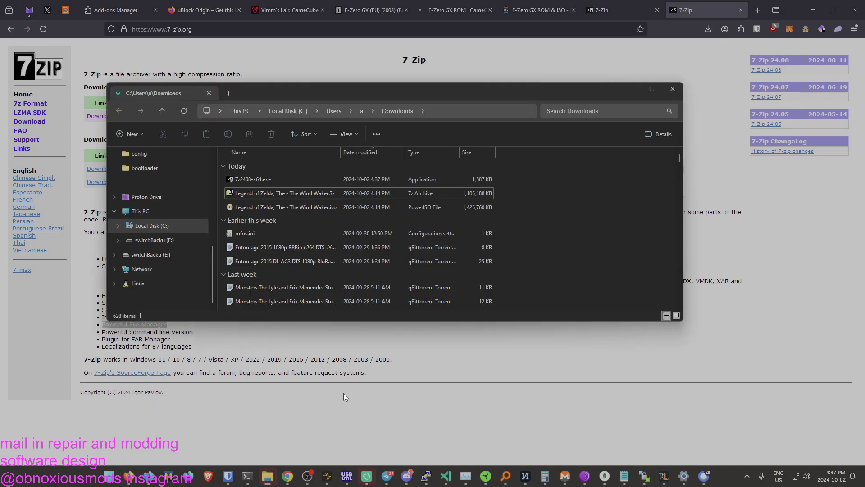
pyautogui.doubleClick(339, 194)
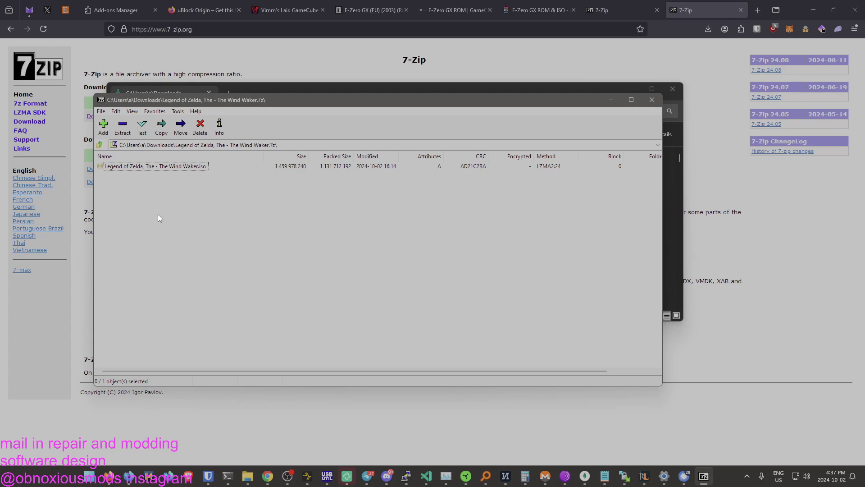
# Close the 7-Zip window and reopen Legend of Zelda, The - The Wind Waker.7z from Downloads with 7-Zip's Open archive command
pyautogui.click(134, 167)
pyautogui.click(196, 177)
pyautogui.moveTo(212, 100); pyautogui.dragTo(244, 106)
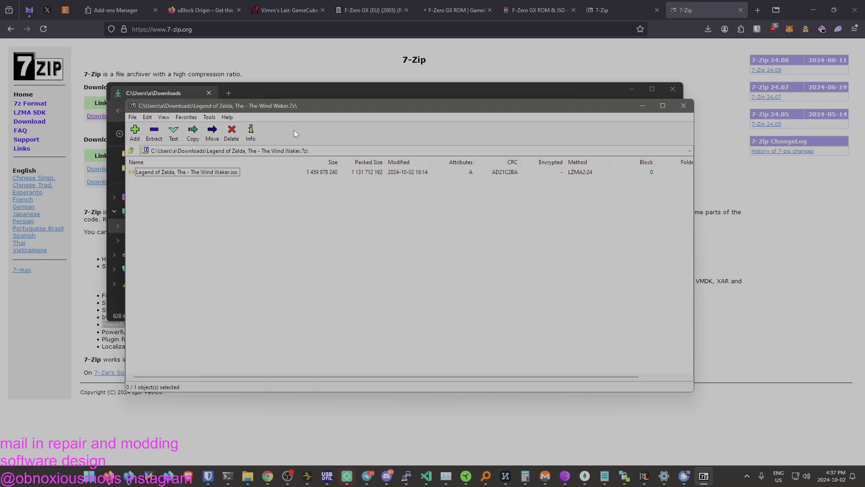
pyautogui.hotkey('alt', 'F4')
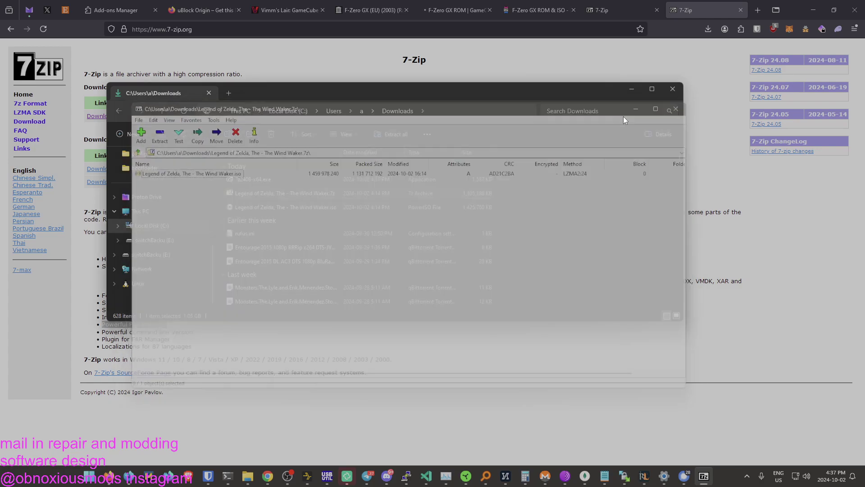
pyautogui.rightClick(304, 194)
pyautogui.moveTo(341, 269)
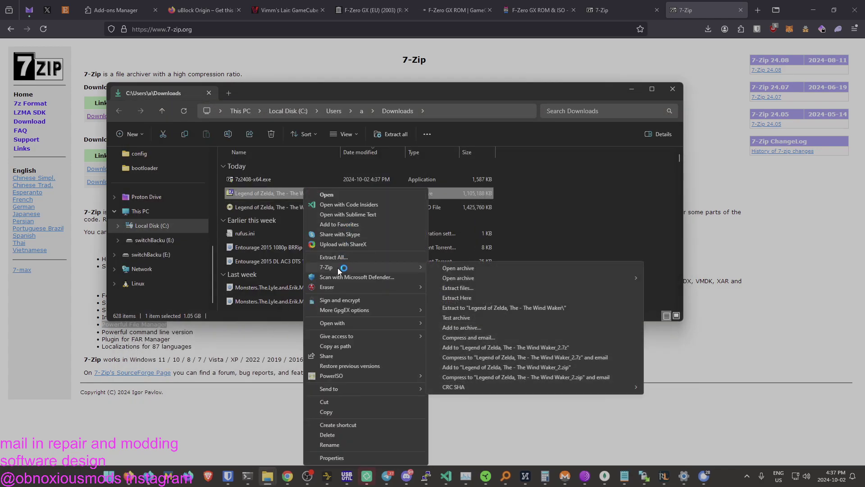
pyautogui.click(476, 270)
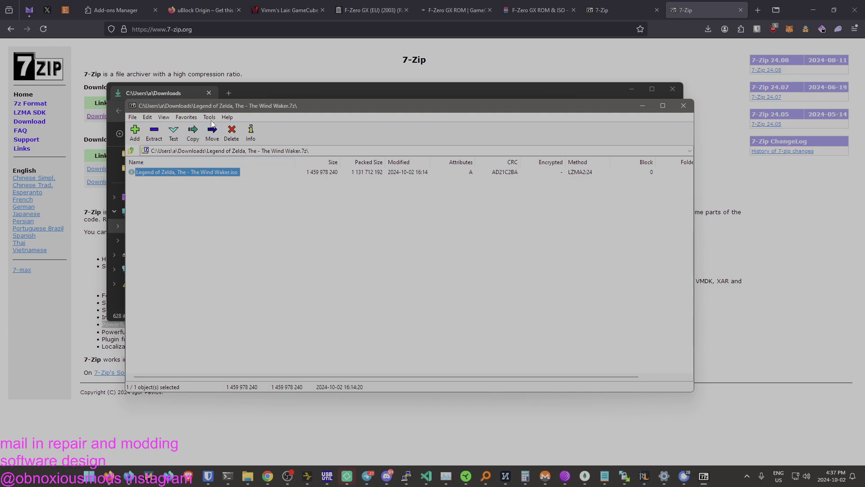
# Move the archive window aside and open Removable Disk (D:) in a new File Explorer tab
pyautogui.moveTo(230, 92); pyautogui.dragTo(456, 138)
pyautogui.click(228, 93)
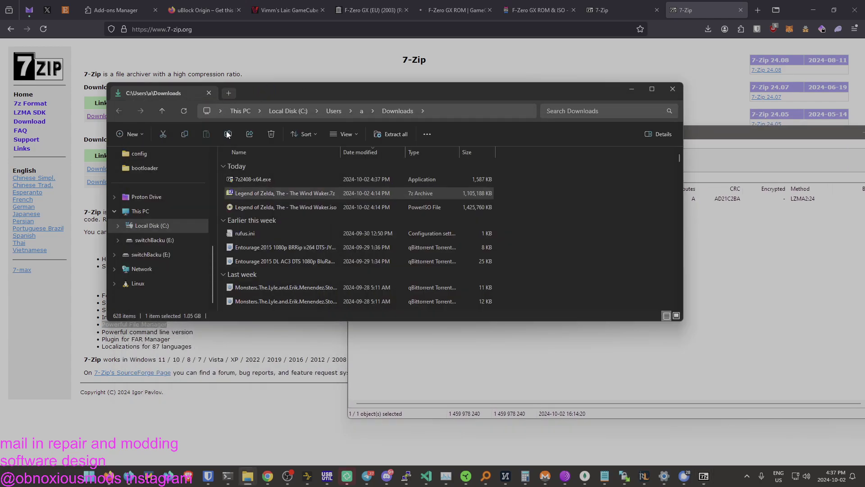
pyautogui.scroll(-5, 185, 228)
pyautogui.click(194, 212)
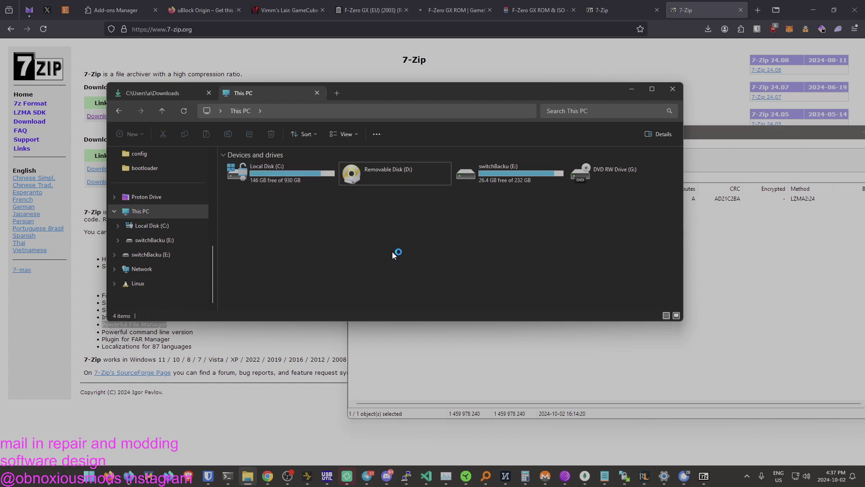
pyautogui.press('F11')
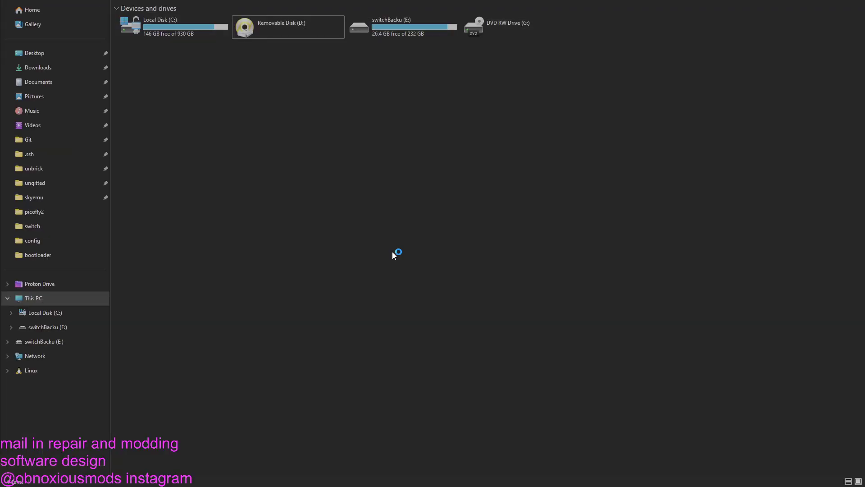
pyautogui.press('F11')
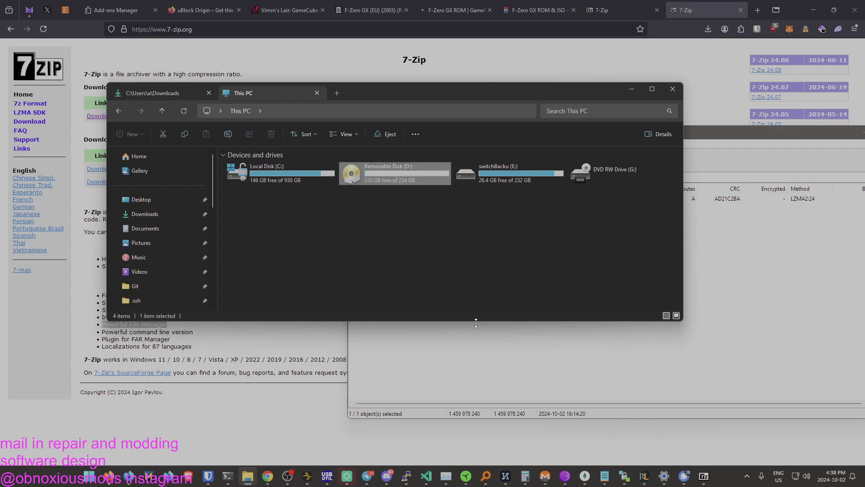
pyautogui.doubleClick(382, 174)
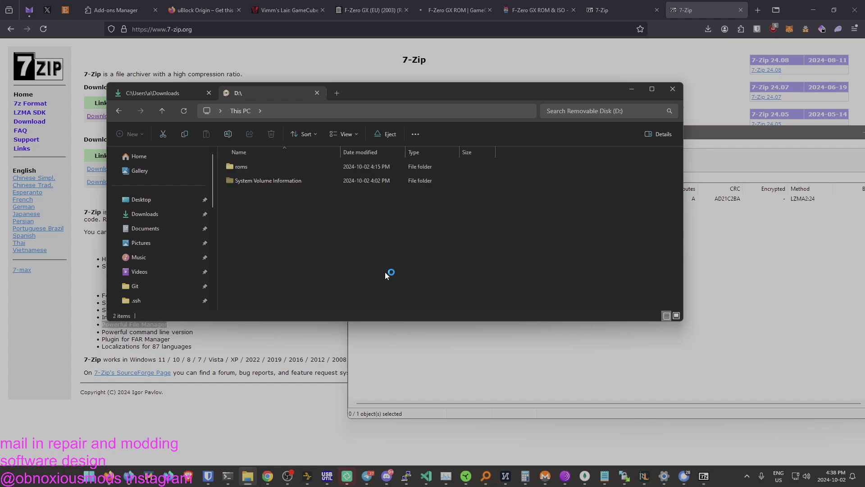
# Try to permanently delete the roms folder from Removable Disk (D:), and close the drive's tab
pyautogui.click(275, 166)
pyautogui.press('Delete')
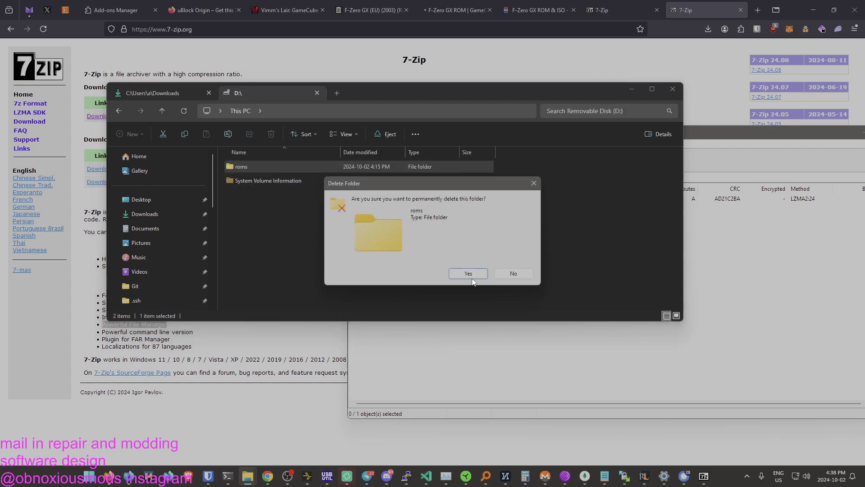
pyautogui.click(451, 272)
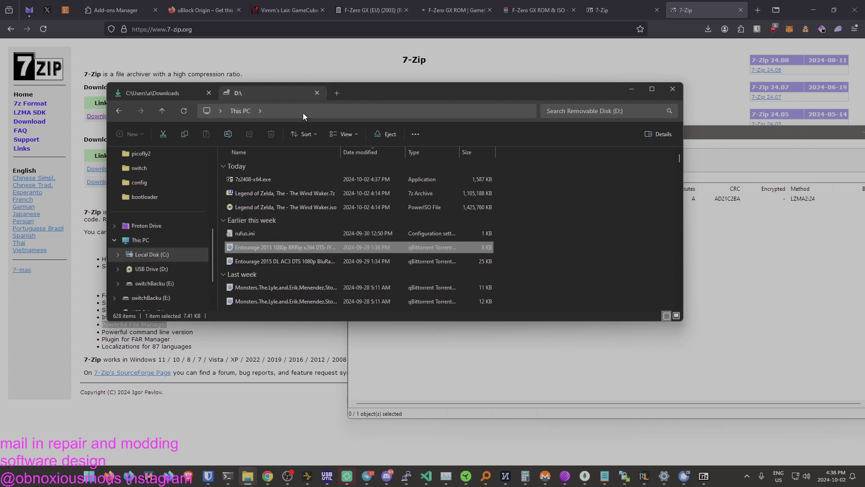
pyautogui.click(316, 92)
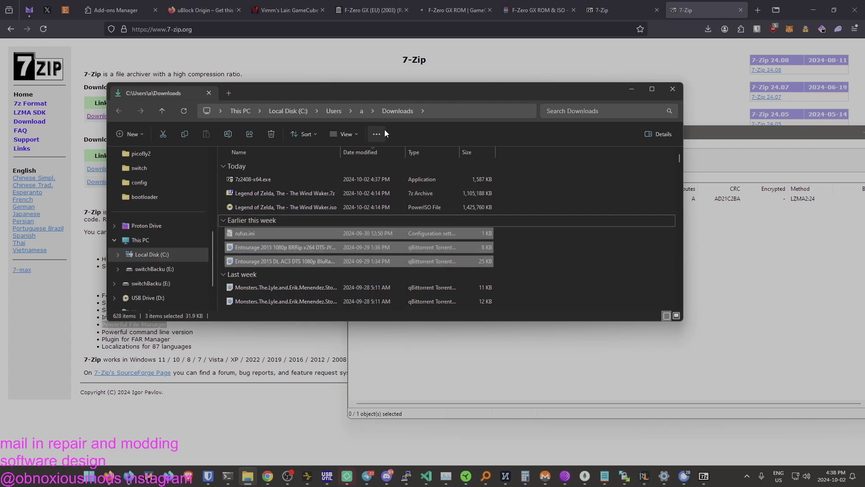
# Try again to delete the roms folder from USB Drive (D:) in a new tab, cancelling the interrupted deletion for all current items
pyautogui.click(228, 93)
pyautogui.click(194, 216)
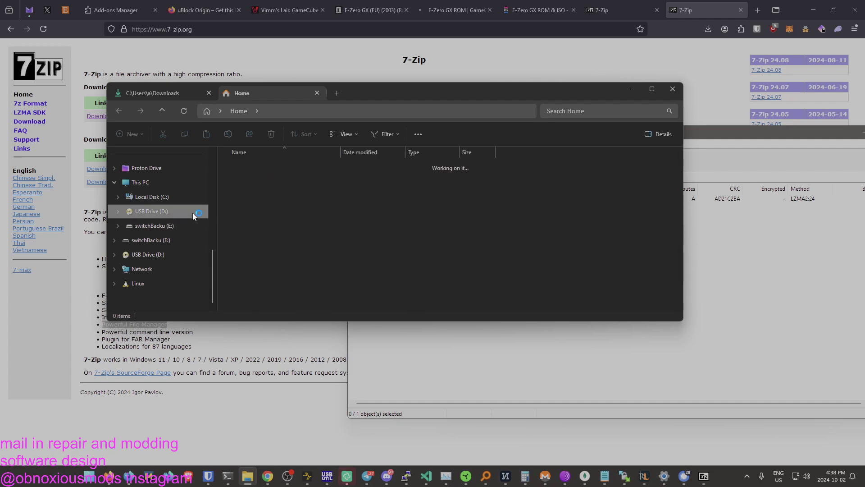
pyautogui.click(266, 167)
pyautogui.press('Delete')
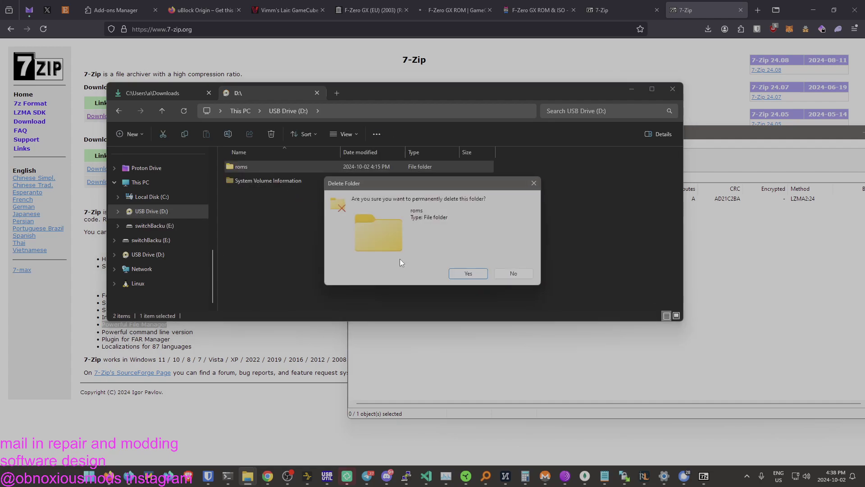
pyautogui.click(455, 272)
pyautogui.click(400, 192)
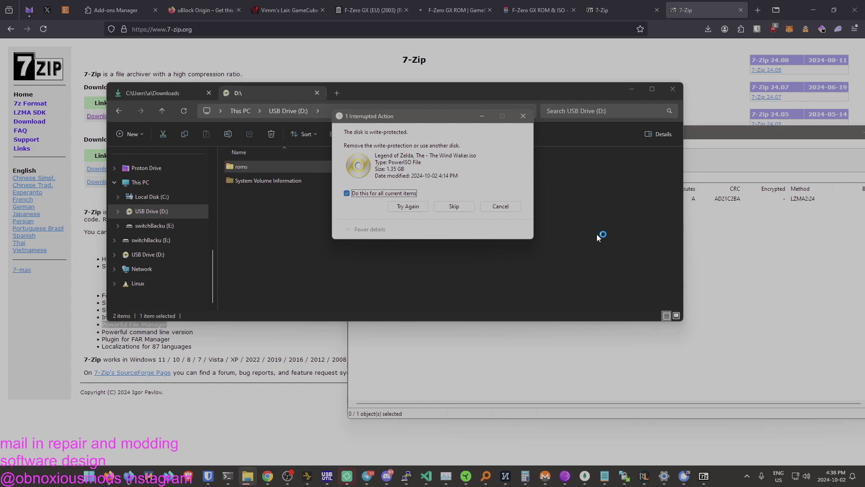
pyautogui.click(500, 206)
# Close the 7-Zip archive window and leave the USB drive's tab for the Downloads folder
pyautogui.click(759, 149)
pyautogui.moveTo(599, 129); pyautogui.dragTo(591, 142)
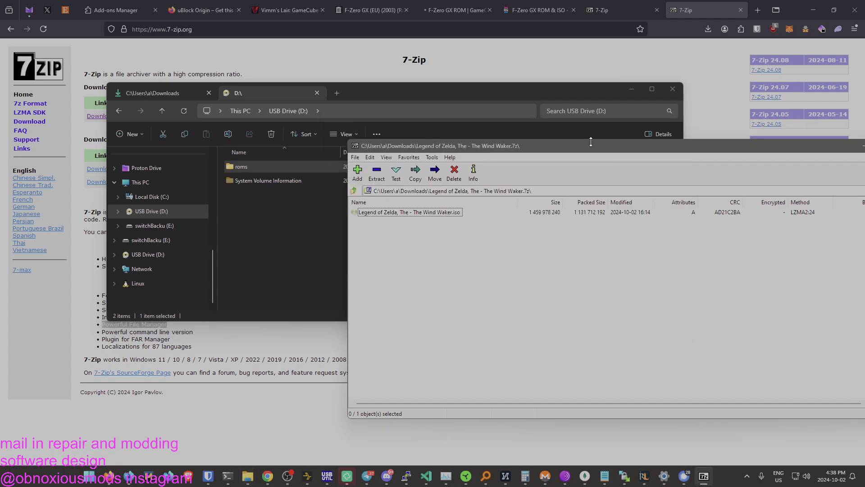
pyautogui.click(758, 141)
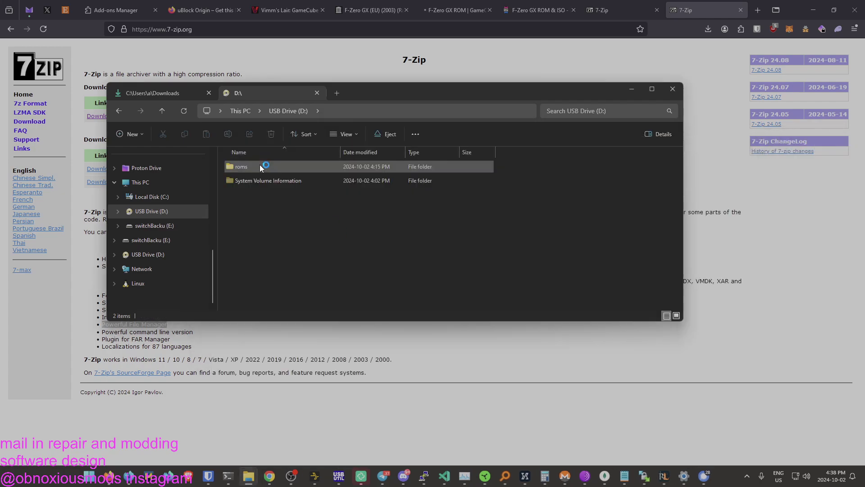
pyautogui.hotkey('alt', 'Left')
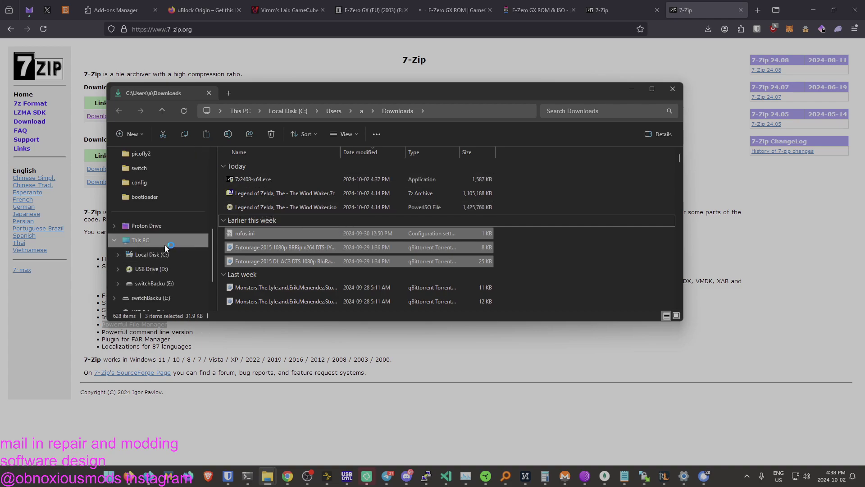
# Open USB Drive (D:) from This PC and permanently delete its roms folder
pyautogui.click(164, 245)
pyautogui.doubleClick(419, 175)
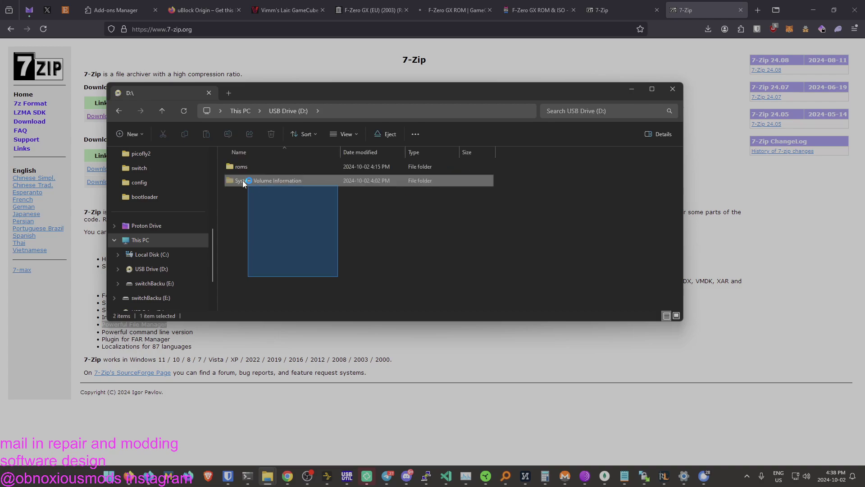
pyautogui.moveTo(338, 277); pyautogui.dragTo(259, 187)
pyautogui.click(251, 166)
pyautogui.press('Delete')
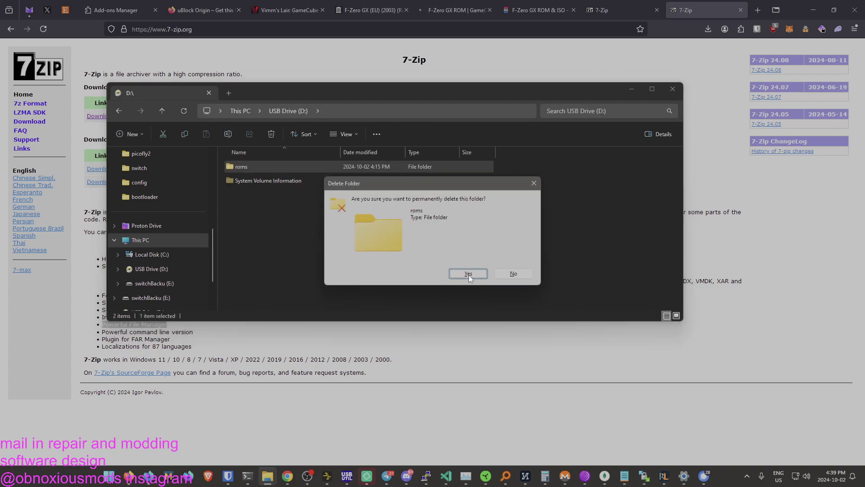
pyautogui.click(469, 274)
# Create a folder named roms in the root of USB Drive (D:)
pyautogui.rightClick(335, 235)
pyautogui.moveTo(372, 381)
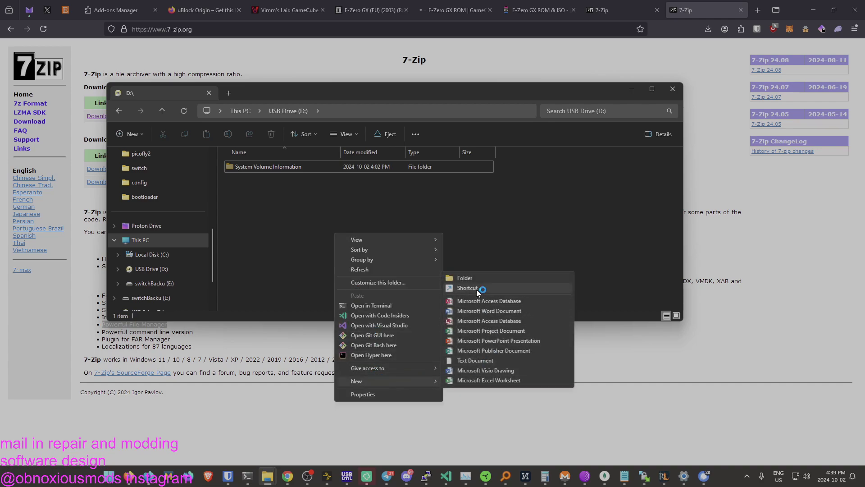
pyautogui.click(498, 278)
pyautogui.write('roms')
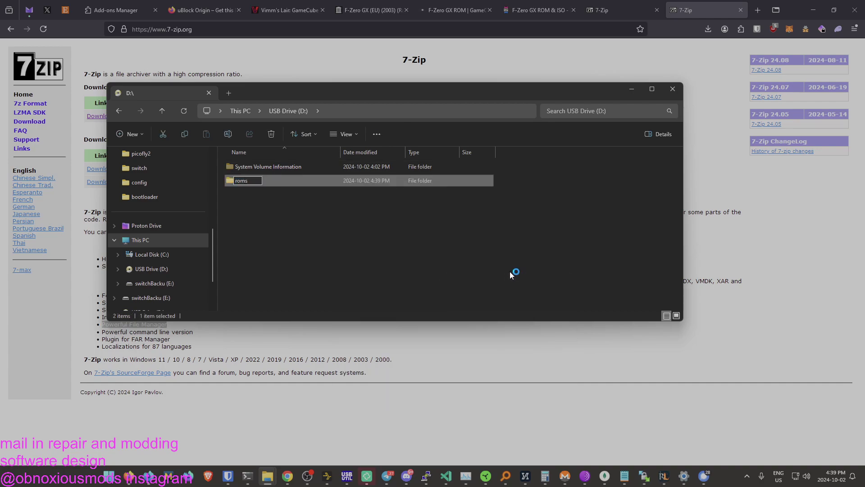
pyautogui.press('Return')
# Create a folder named games in the root of USB Drive (D:), open it and return to the root
pyautogui.rightClick(263, 224)
pyautogui.moveTo(304, 381)
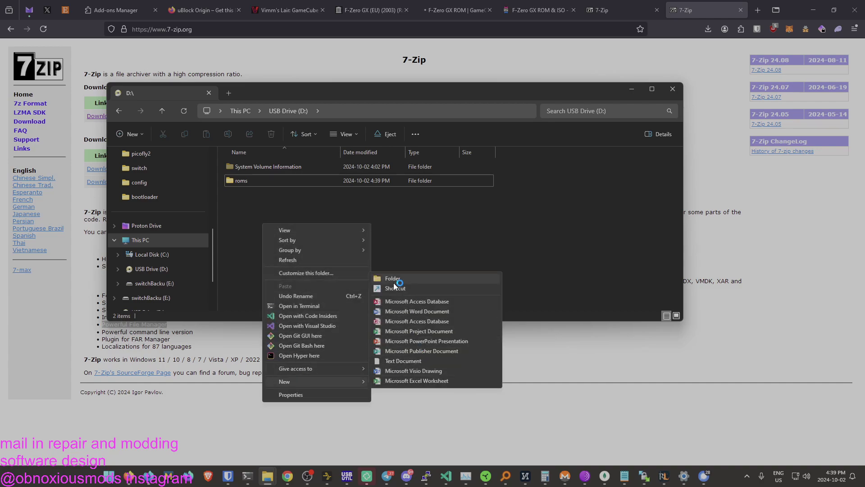
pyautogui.click(394, 283)
pyautogui.write('games')
pyautogui.press('Return')
pyautogui.press('Return')
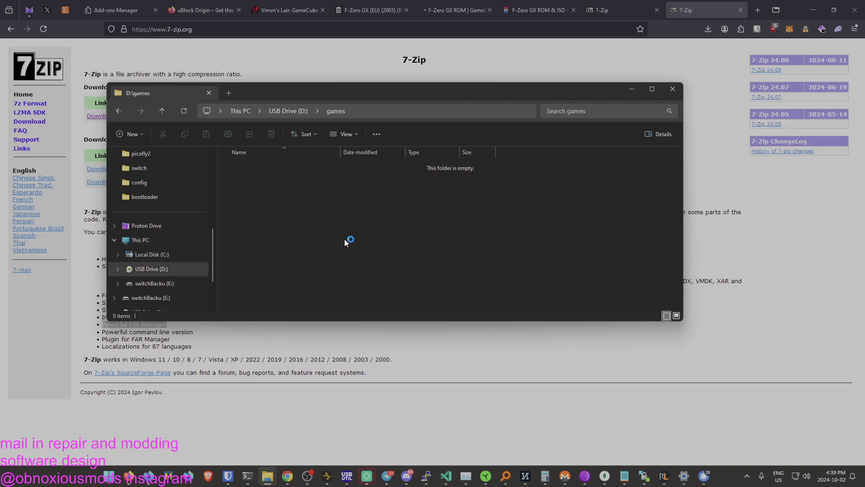
pyautogui.hotkey('alt', 'Left')
# Open the Downloads folder in a new File Explorer tab and open Legend of Zelda, The - The Wind Waker.7z in 7-Zip
pyautogui.click(708, 29)
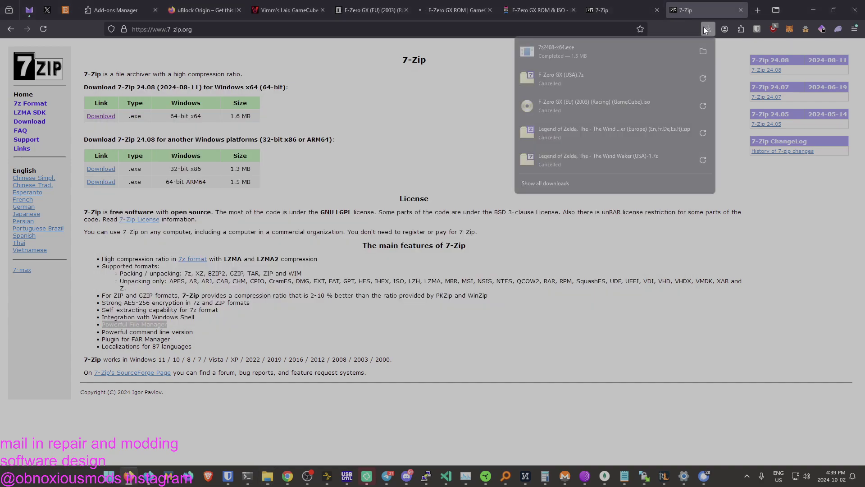
pyautogui.click(671, 353)
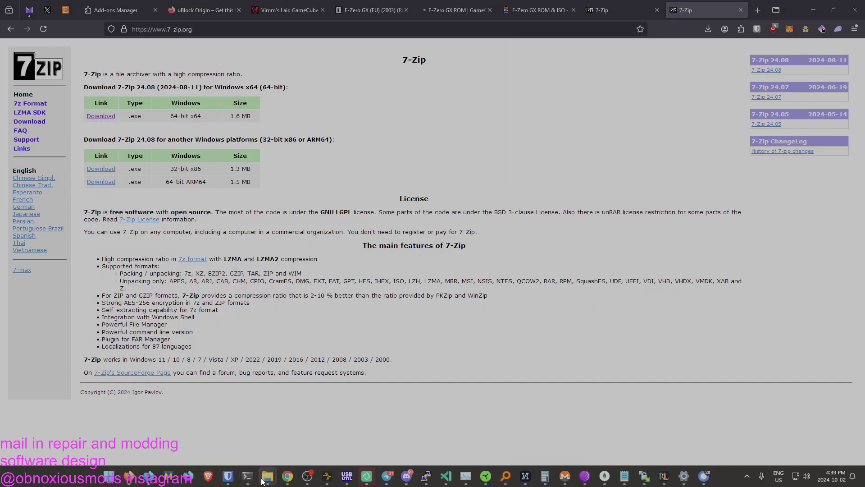
pyautogui.moveTo(268, 476)
pyautogui.click(268, 434)
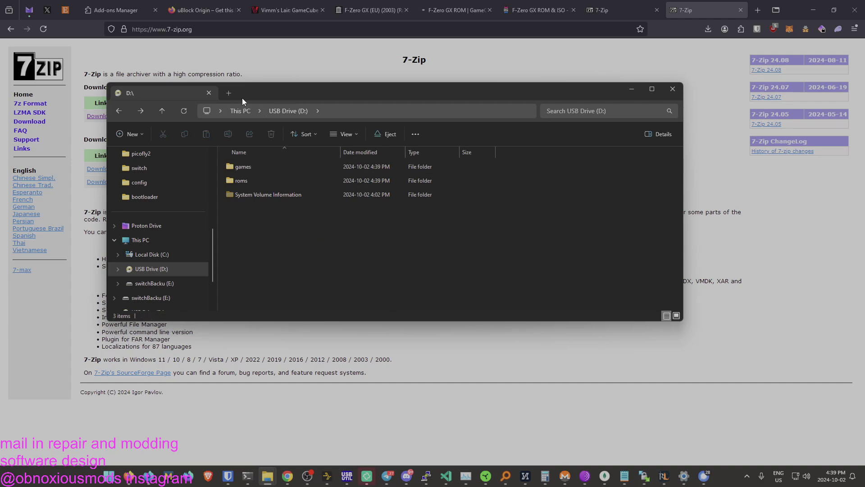
pyautogui.click(229, 95)
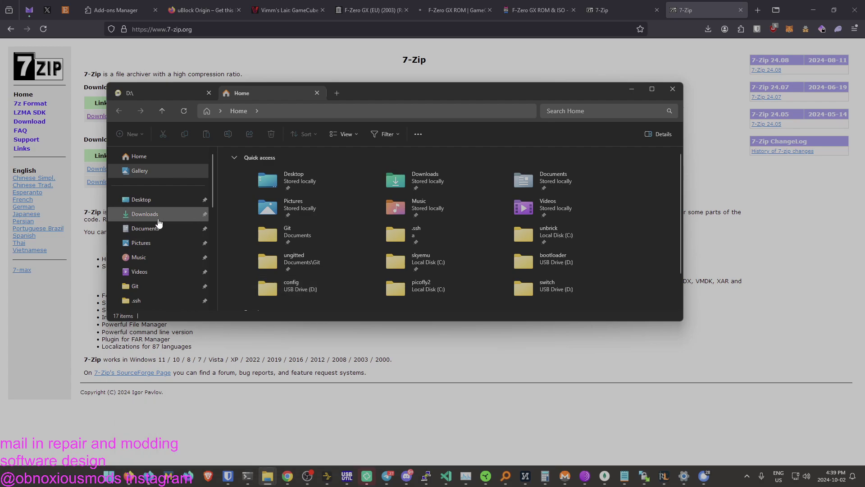
pyautogui.click(158, 214)
pyautogui.click(306, 193)
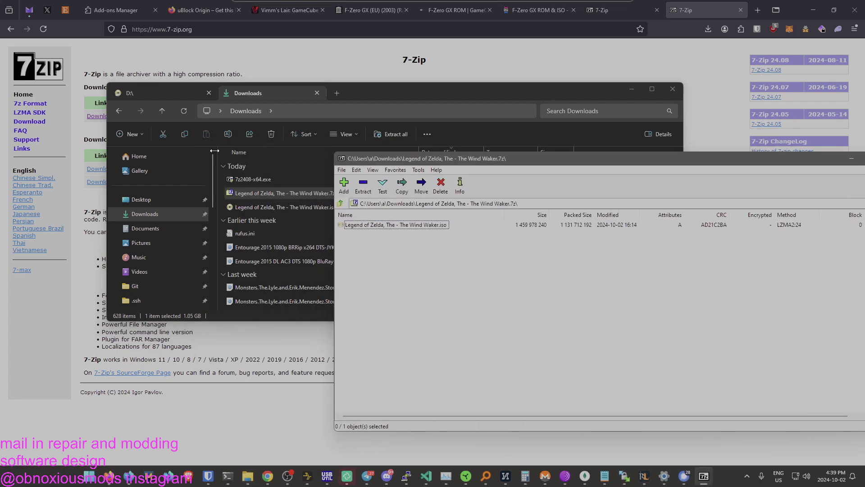
# Extract Legend of Zelda, The - The Wind Waker.iso from the archive into the games folder on USB Drive (D:)
pyautogui.click(160, 92)
pyautogui.click(409, 239)
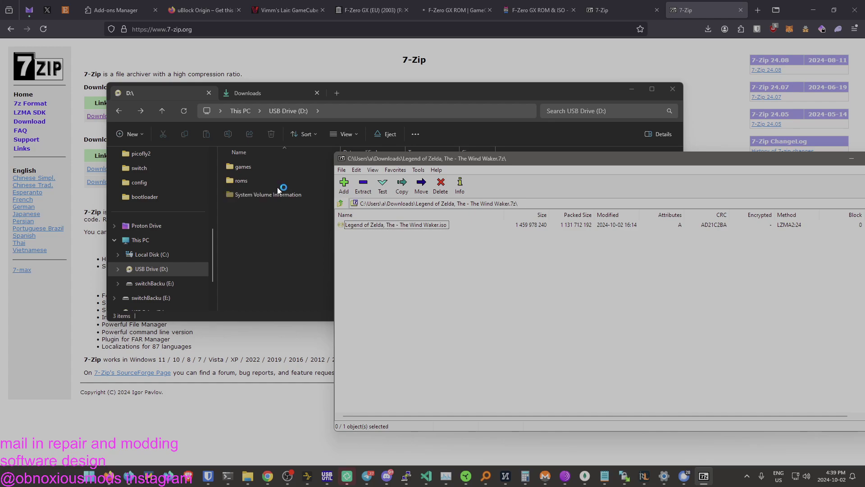
pyautogui.doubleClick(244, 167)
pyautogui.click(373, 225)
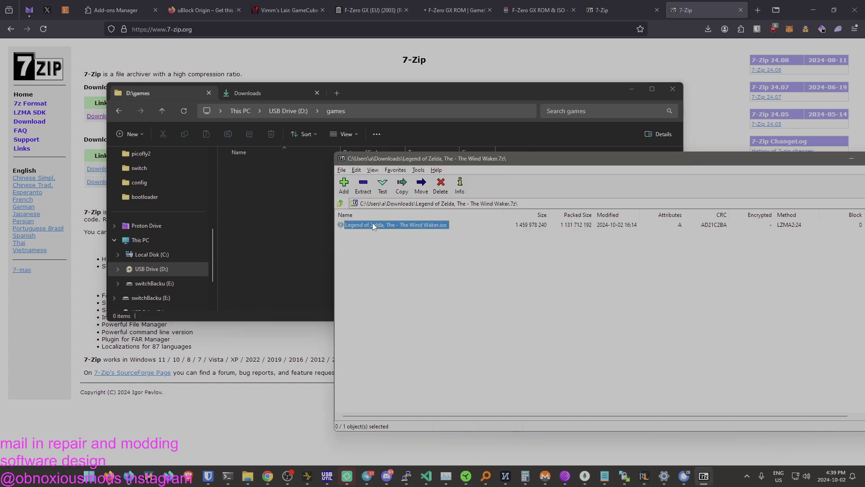
pyautogui.moveTo(372, 223); pyautogui.dragTo(241, 187)
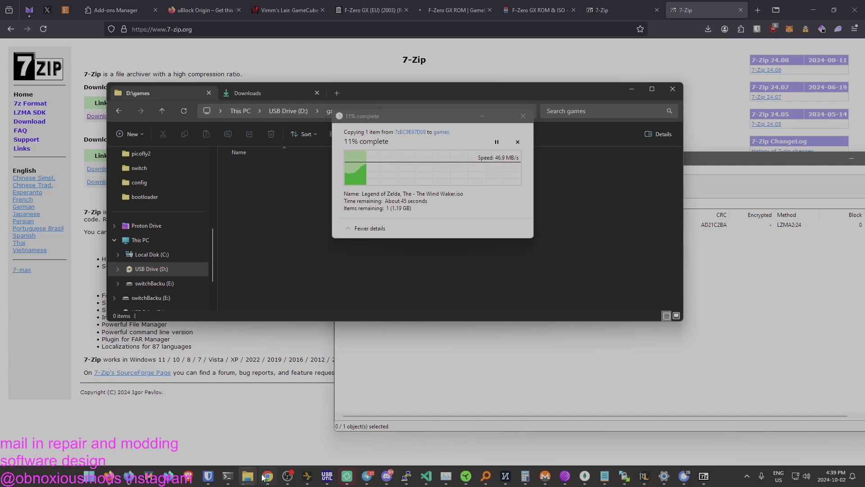
# Switch to the other File Explorer window, open Downloads and copy Legend of Zelda, The - The Wind Waker.iso to the clipboard
pyautogui.moveTo(247, 476)
pyautogui.click(289, 432)
pyautogui.scroll(5, 188, 201)
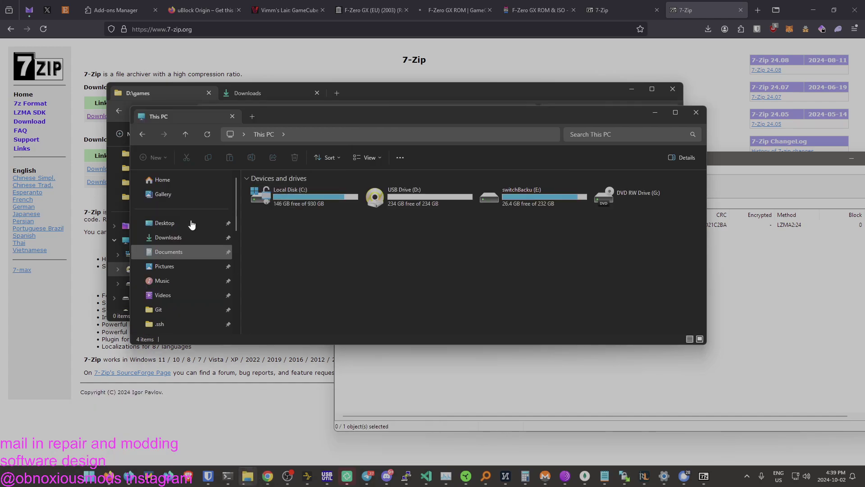
pyautogui.click(171, 238)
pyautogui.click(326, 229)
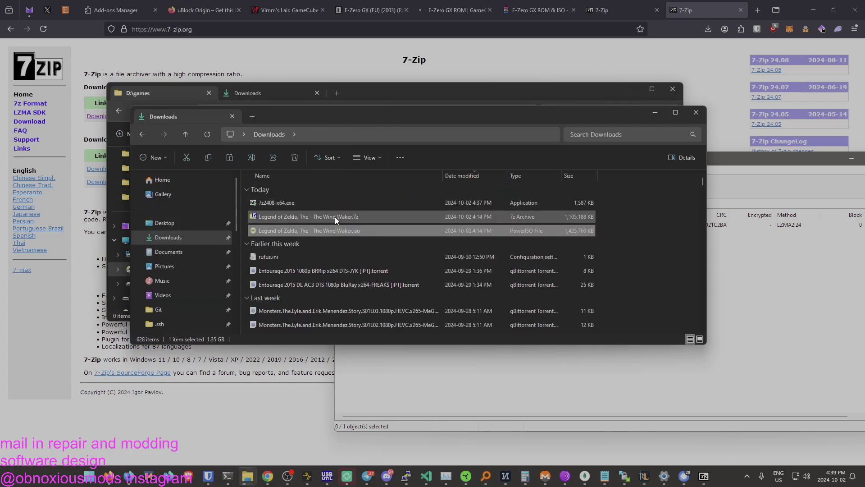
pyautogui.rightClick(331, 234)
pyautogui.click(354, 416)
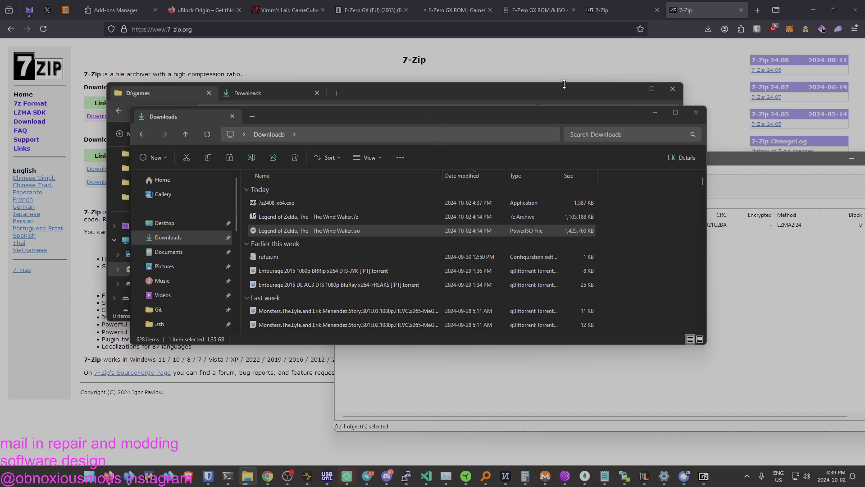
# Open USB Drive (D:) in a new File Explorer tab and check the contents of its games folder
pyautogui.click(253, 115)
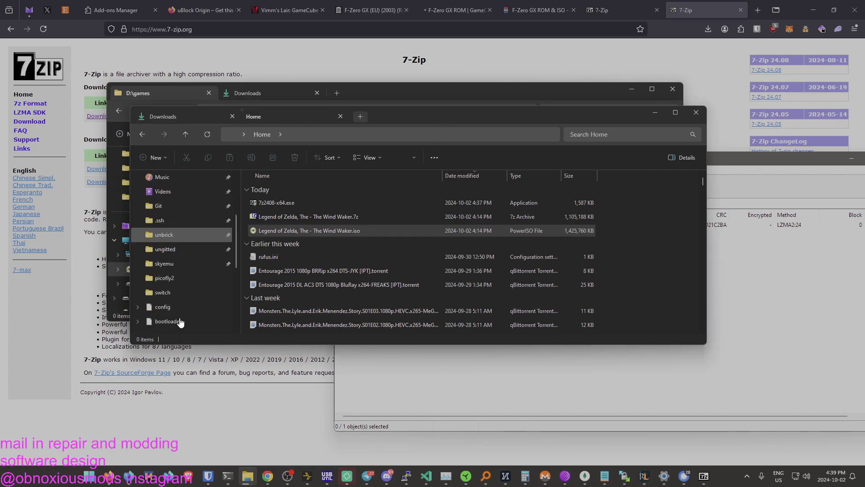
pyautogui.scroll(-5, 186, 250)
pyautogui.scroll(-2, 178, 280)
pyautogui.click(204, 238)
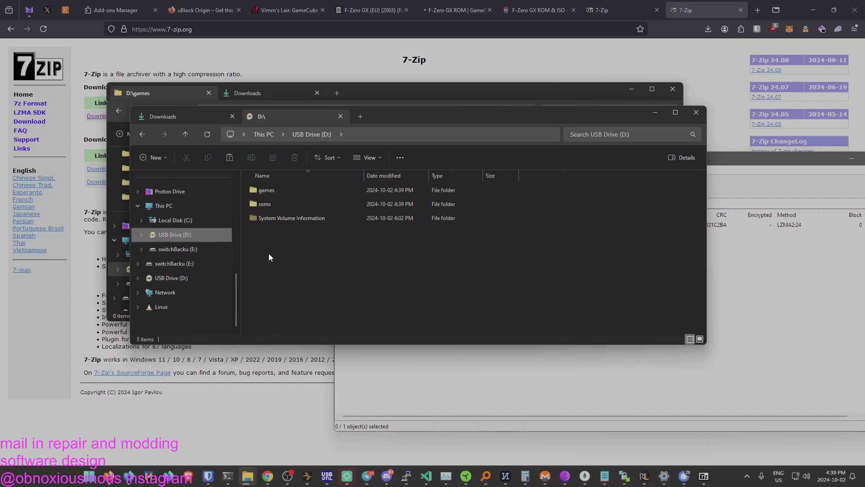
pyautogui.click(280, 190)
pyautogui.doubleClick(281, 189)
pyautogui.rightClick(328, 282)
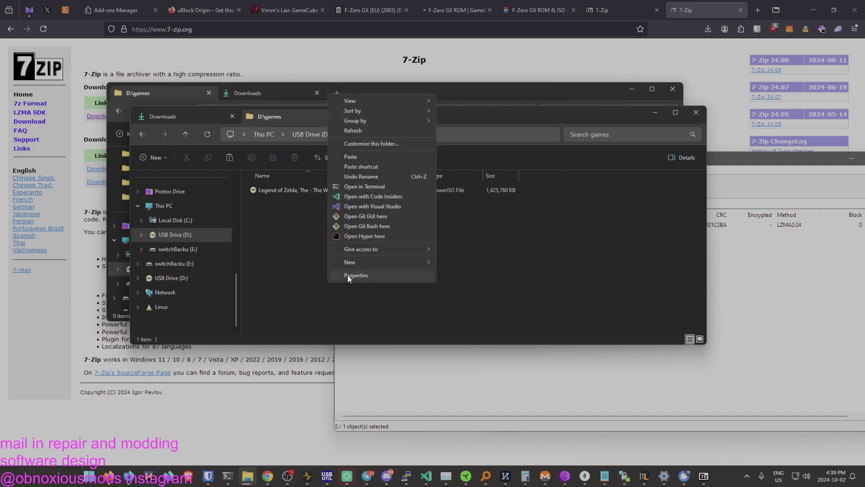
pyautogui.click(272, 211)
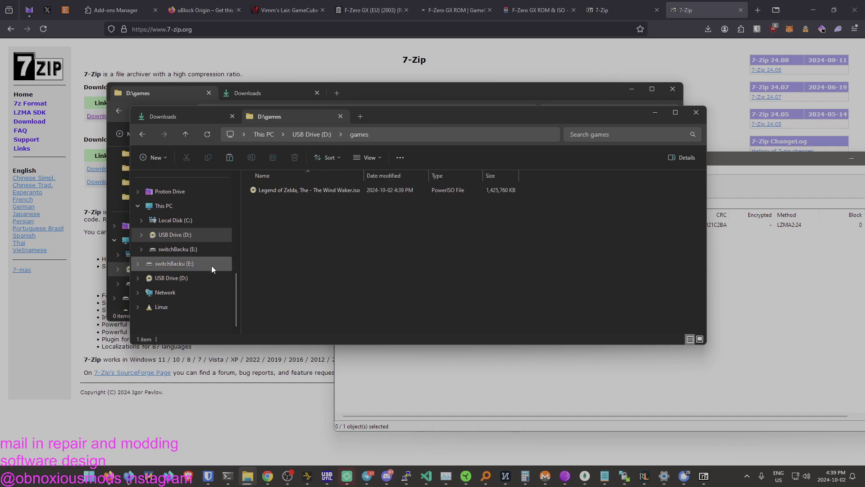
# Open the roms folder on USB Drive (D:) and try to paste the copied Wind Waker ISO there
pyautogui.click(207, 232)
pyautogui.doubleClick(286, 207)
pyautogui.rightClick(313, 285)
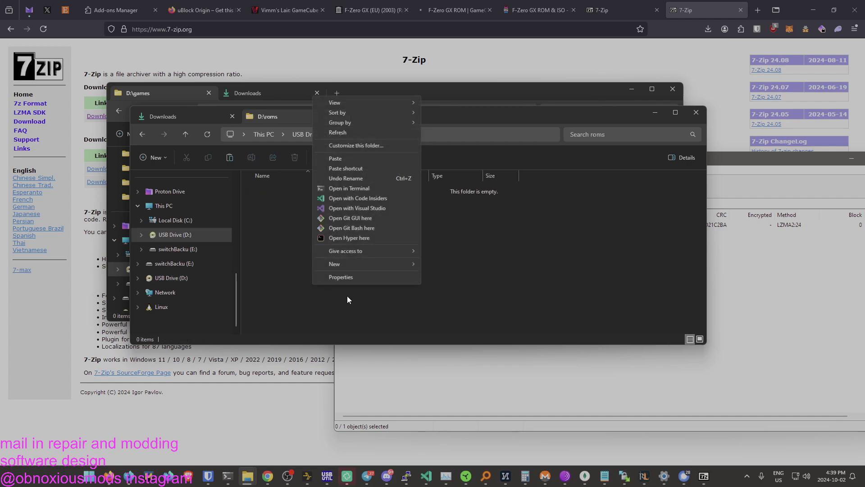
pyautogui.click(345, 161)
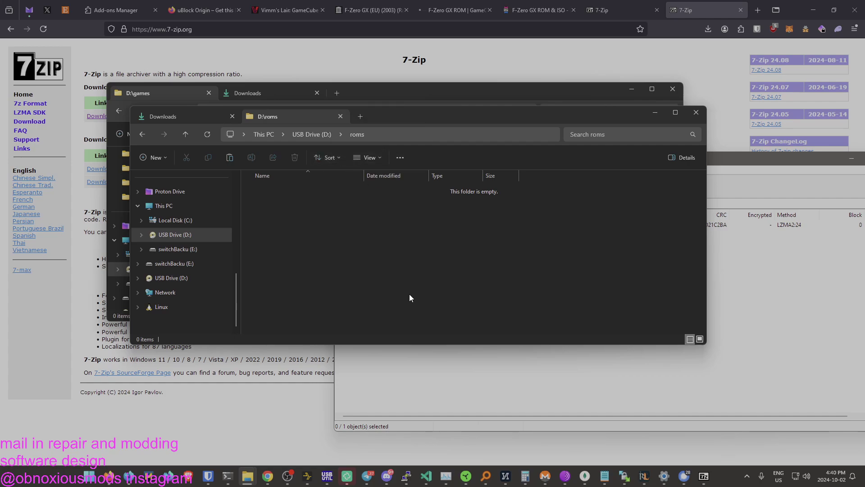
# Switch to Firefox and review the open 7-Zip, F-Zero GX download and uBlock Origin pages
pyautogui.click(331, 364)
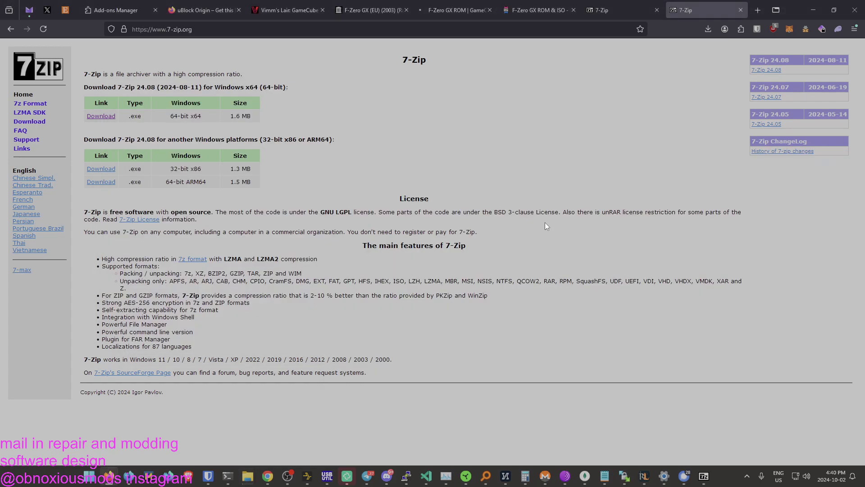
pyautogui.click(538, 10)
pyautogui.click(640, 10)
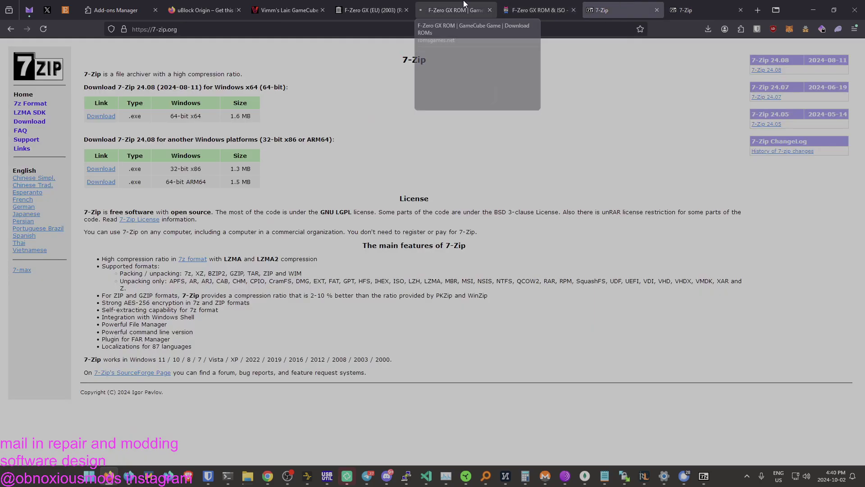
pyautogui.click(371, 10)
pyautogui.click(453, 9)
pyautogui.scroll(5, 581, 78)
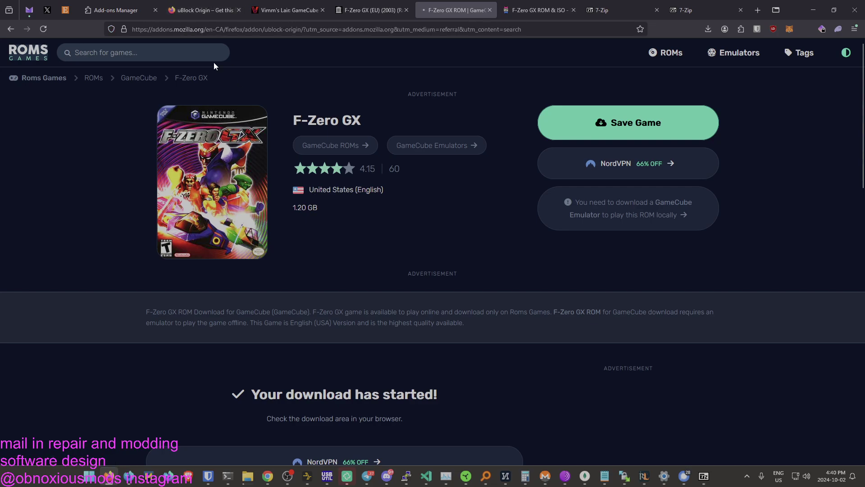
pyautogui.click(204, 10)
# Search the web in a new browser tab for wind waker disc image download and look through the results
pyautogui.hotkey('ctrl', 't')
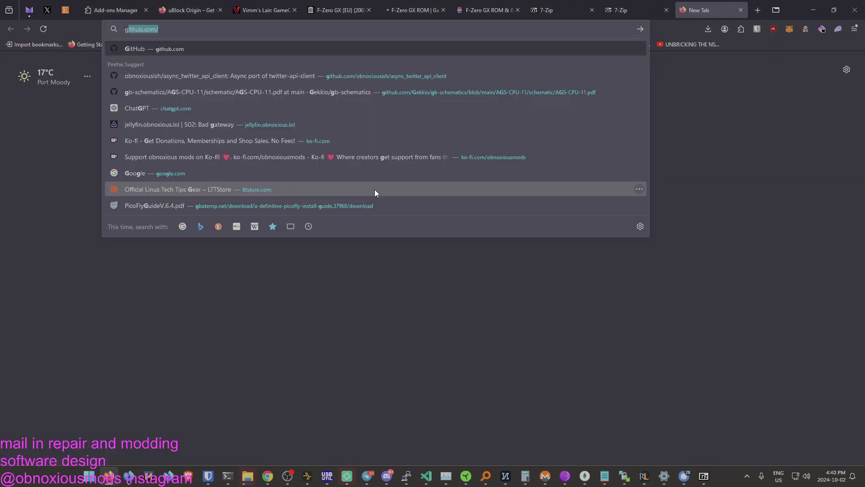
pyautogui.write('w')
pyautogui.press('BackSpace')
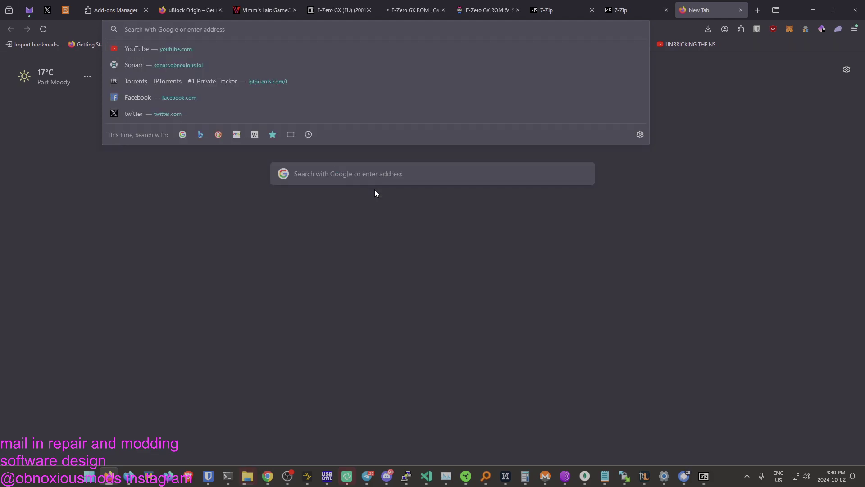
pyautogui.write('wind waker iso')
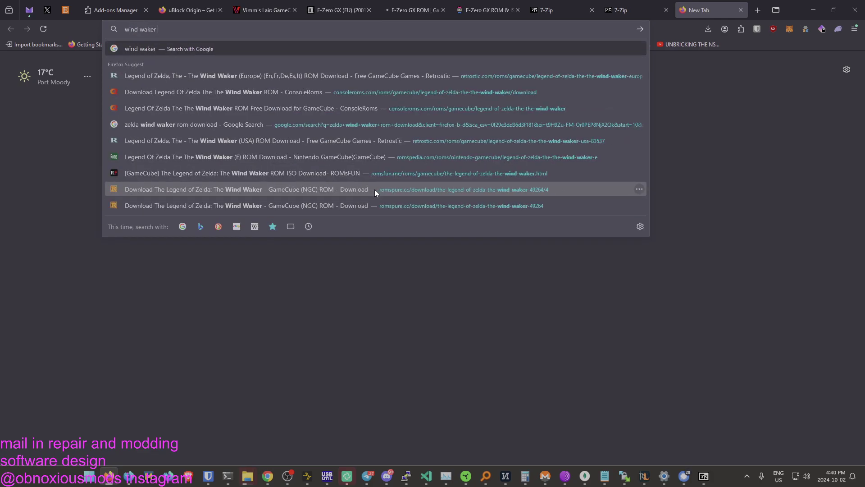
pyautogui.press('BackSpace')
pyautogui.press('BackSpace')
pyautogui.press('BackSpace')
pyautogui.write('disc image download')
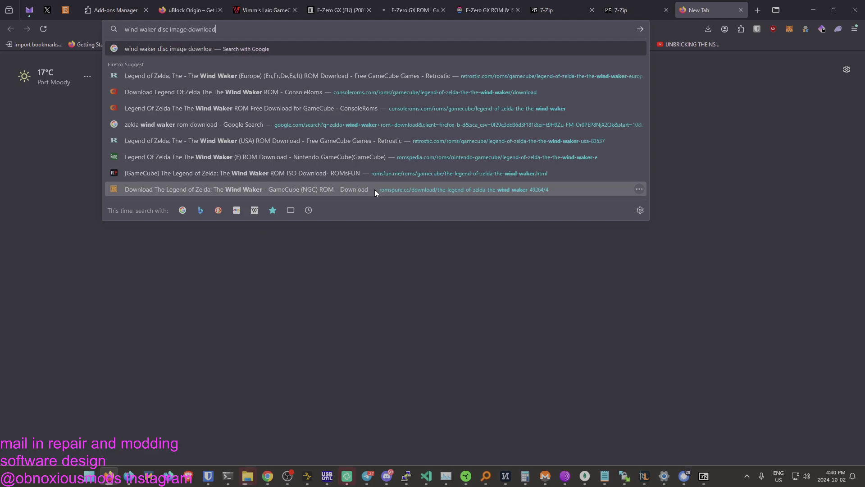
pyautogui.press('Return')
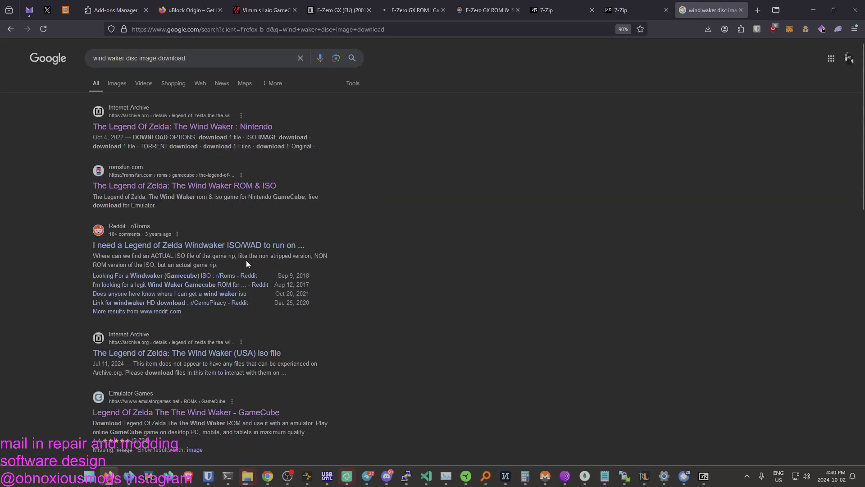
pyautogui.scroll(-10, 198, 238)
pyautogui.scroll(5, 201, 237)
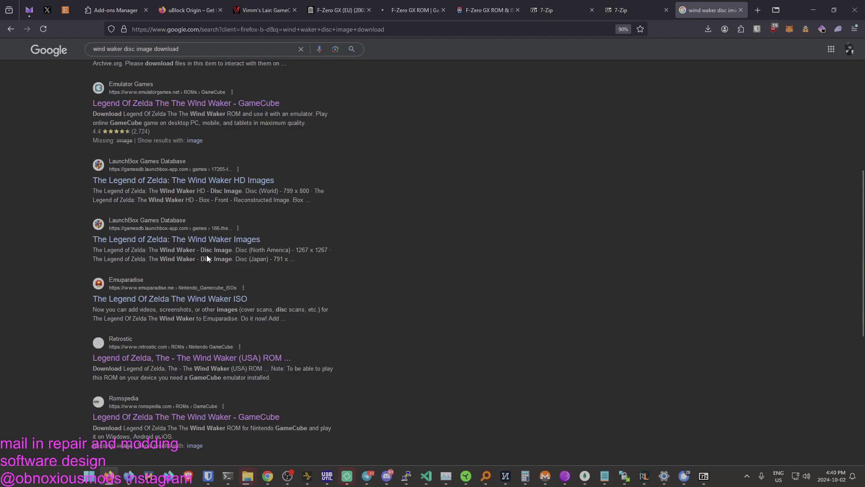
pyautogui.scroll(5, 201, 237)
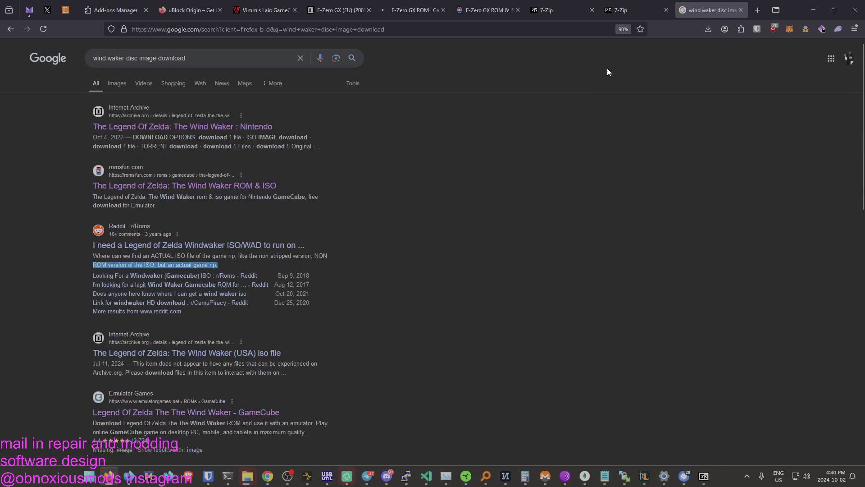
pyautogui.click(772, 29)
pyautogui.click(723, 82)
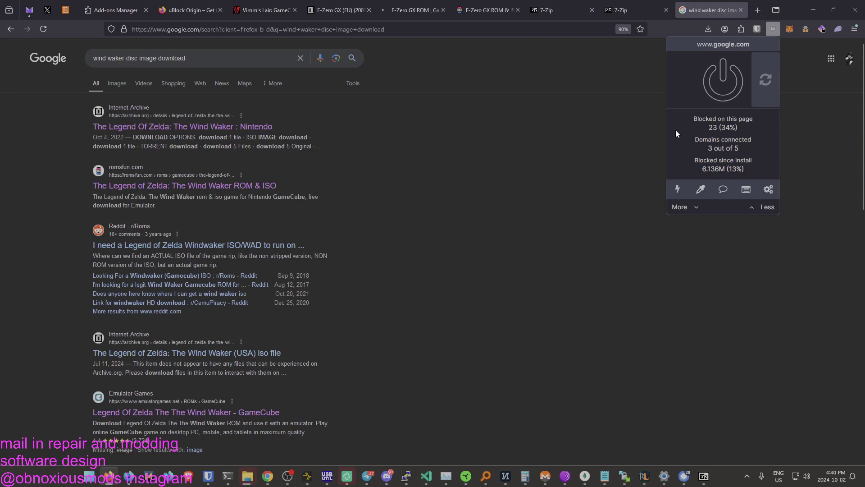
pyautogui.click(555, 213)
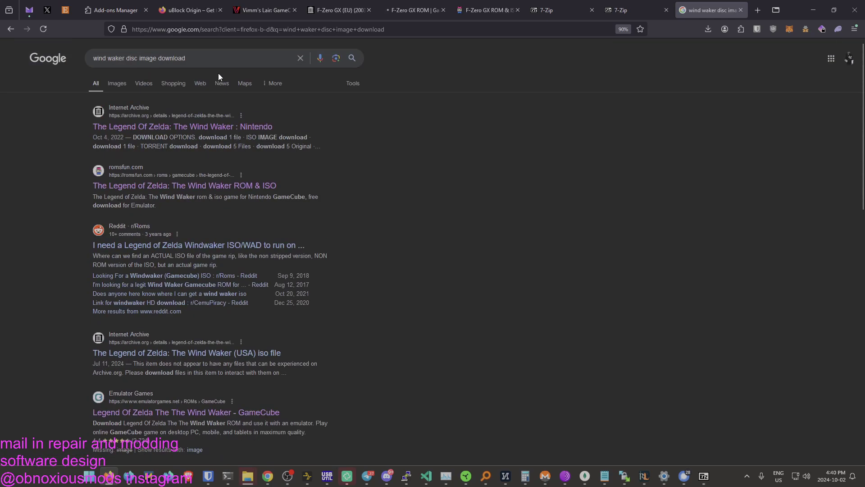
# Search Google for google, look through the results and return to the Wind Waker results
pyautogui.doubleClick(218, 60)
pyautogui.hotkey('ctrl', 'a')
pyautogui.press('BackSpace')
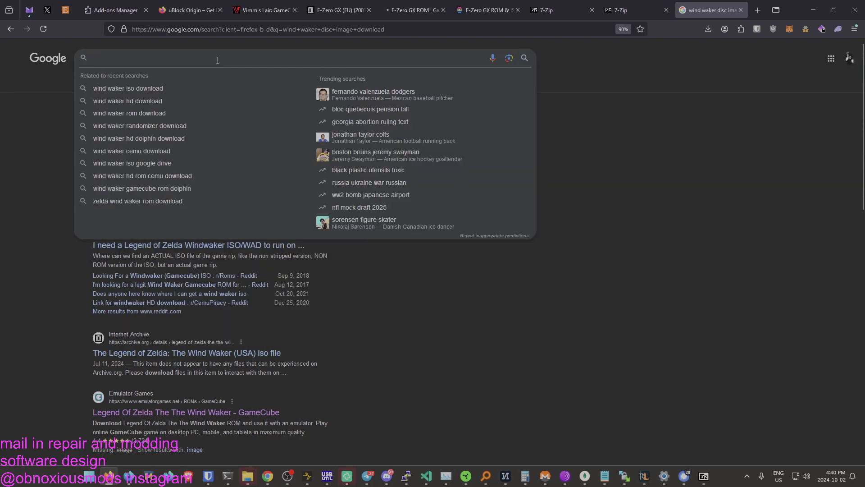
pyautogui.write('g')
pyautogui.press('BackSpace')
pyautogui.write('google')
pyautogui.press('Return')
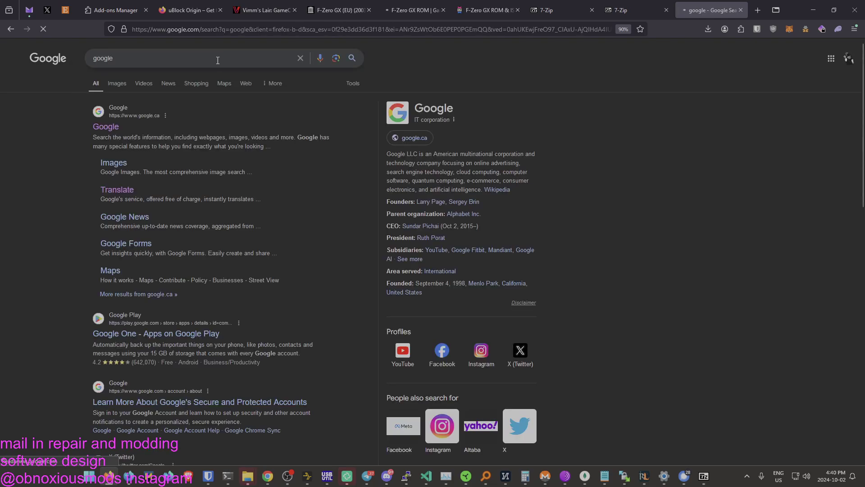
pyautogui.scroll(-15, 158, 258)
pyautogui.scroll(15, 196, 247)
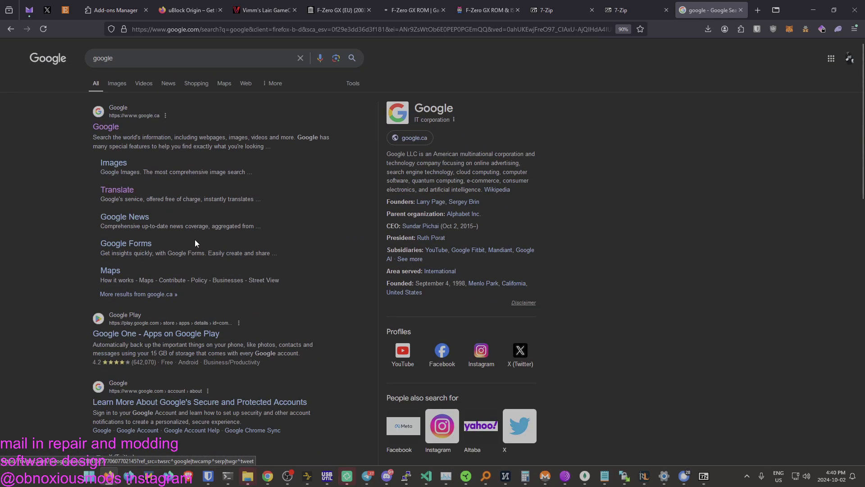
pyautogui.hotkey('alt', 'Left')
pyautogui.moveTo(90, 243); pyautogui.dragTo(497, 242)
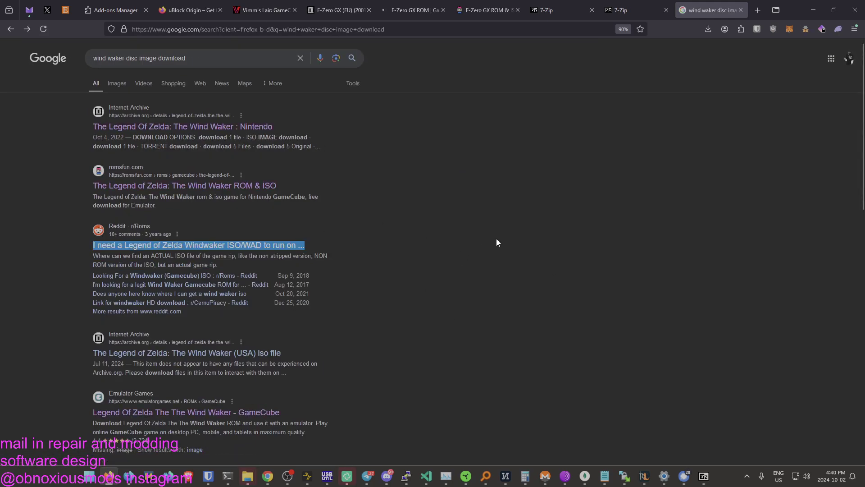
pyautogui.click(381, 134)
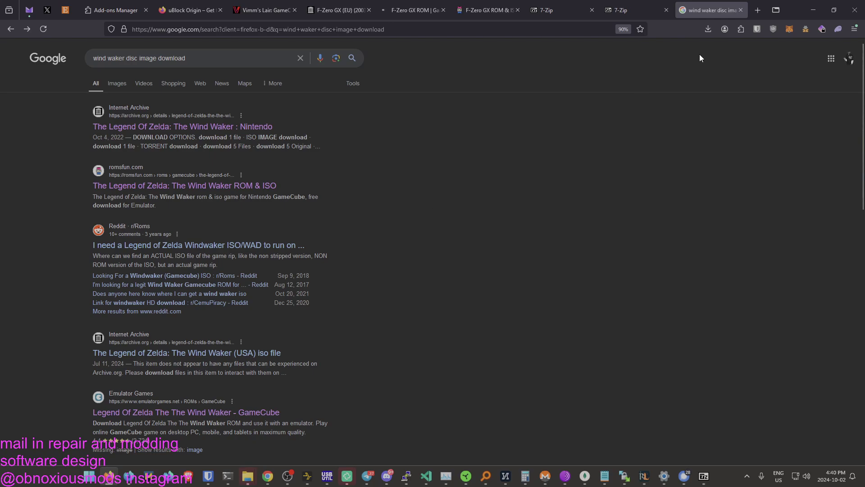
pyautogui.click(708, 29)
pyautogui.click(432, 270)
pyautogui.click(216, 51)
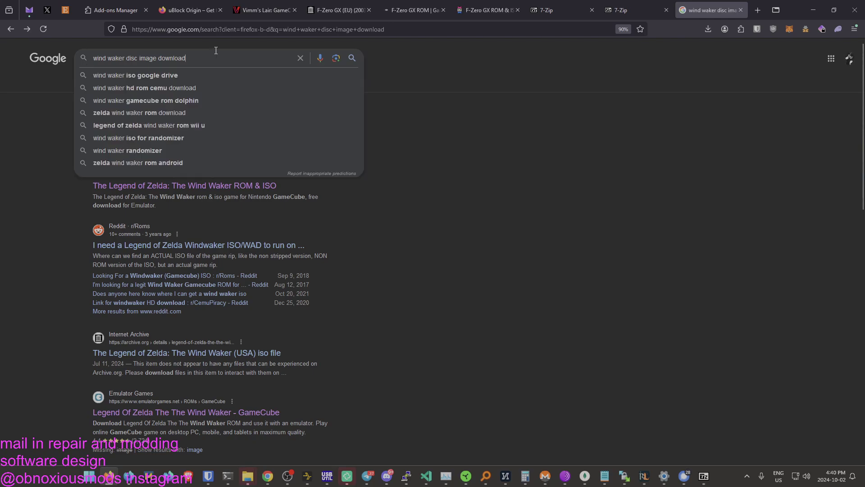
pyautogui.press('Escape')
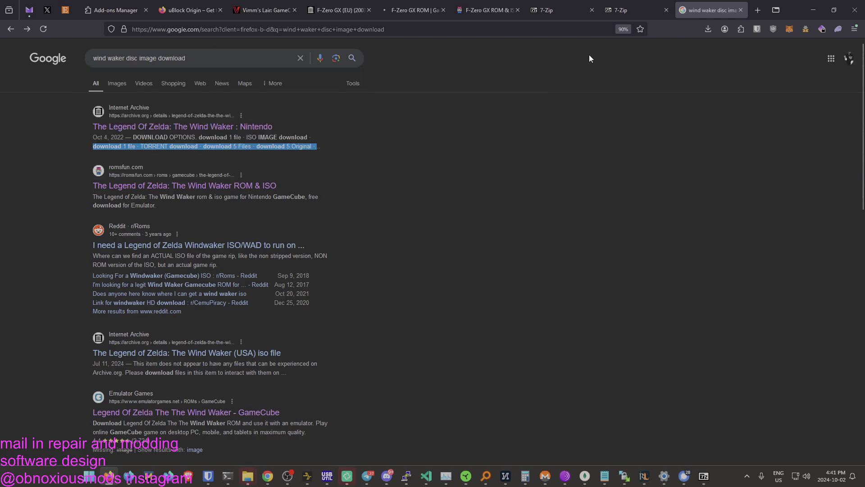